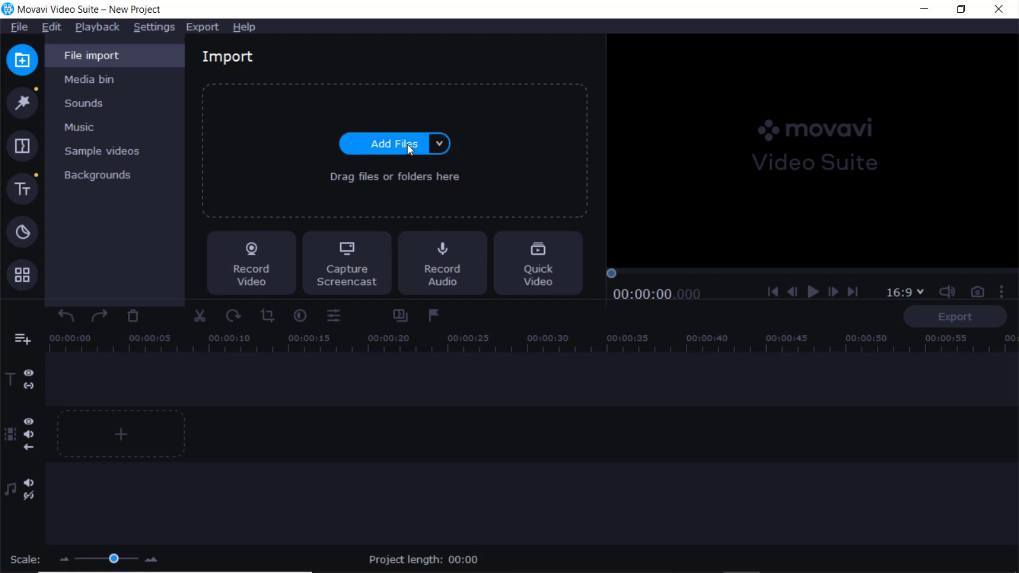
# Step: Import the audio file "kotappakonda temple" from the Adobe Audition folder and add it to the timeline
pyautogui.click(440, 144)
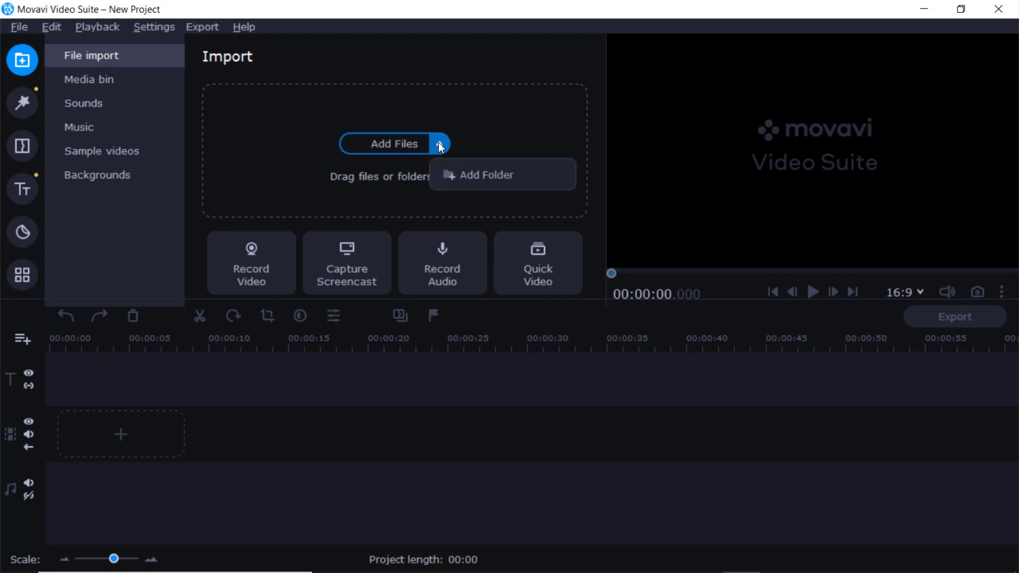
pyautogui.click(392, 142)
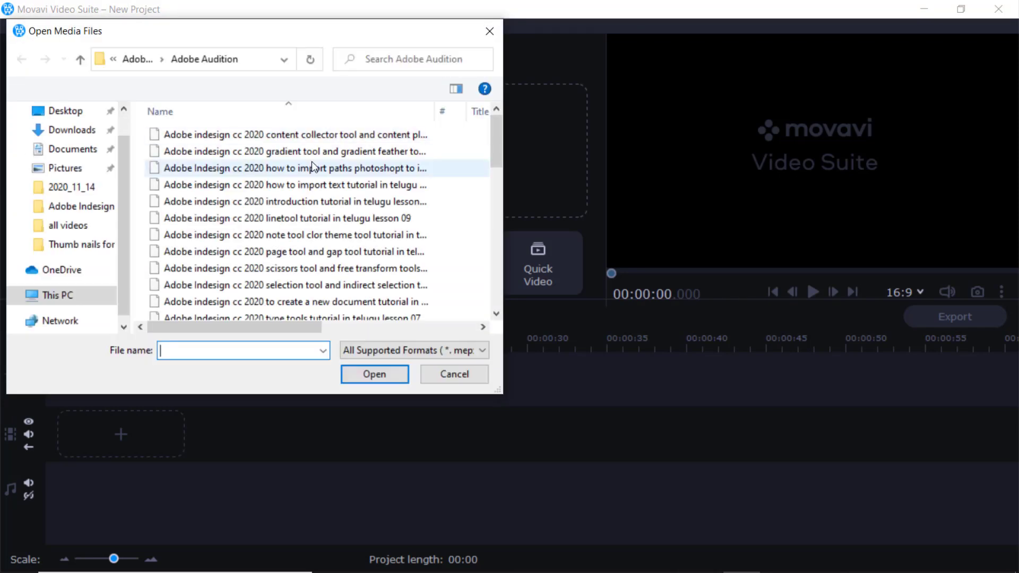
pyautogui.scroll(-5, 311, 162)
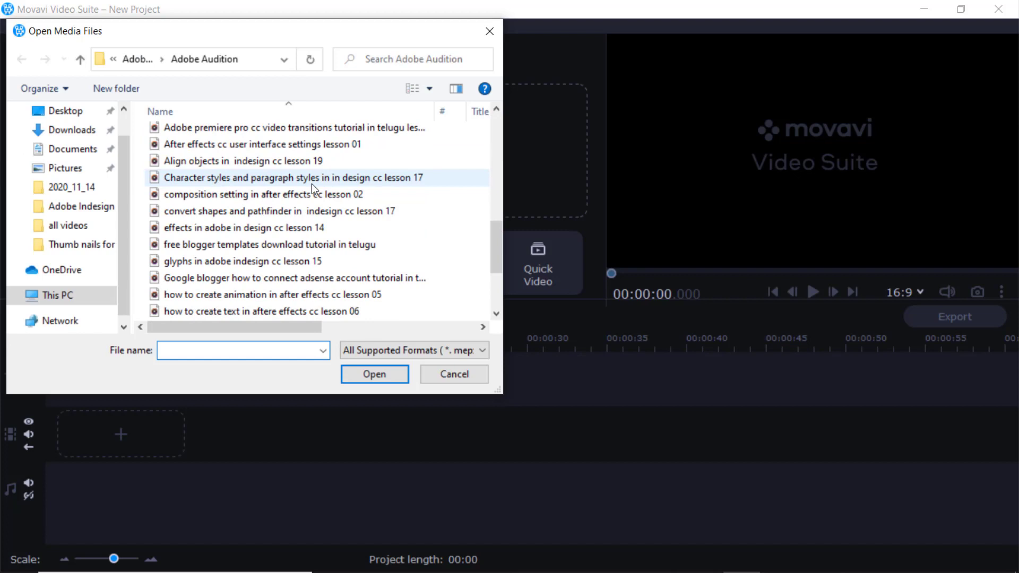
pyautogui.scroll(-3, 310, 184)
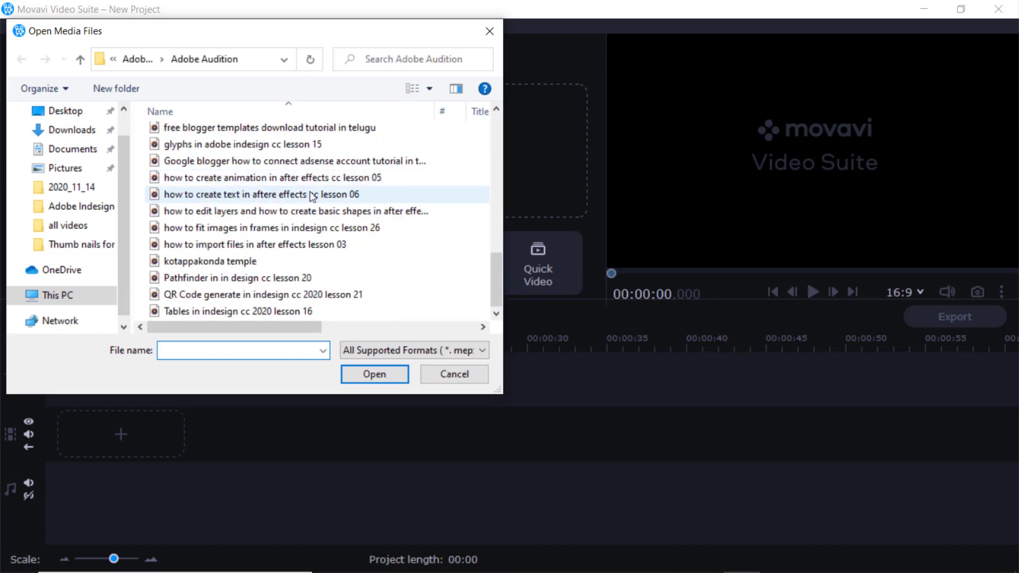
pyautogui.click(223, 261)
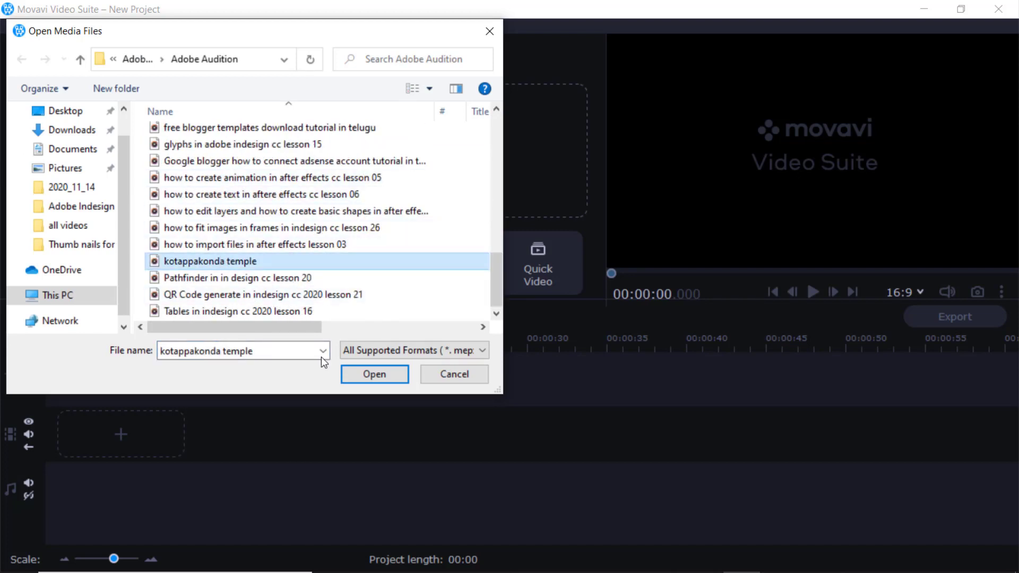
pyautogui.click(368, 372)
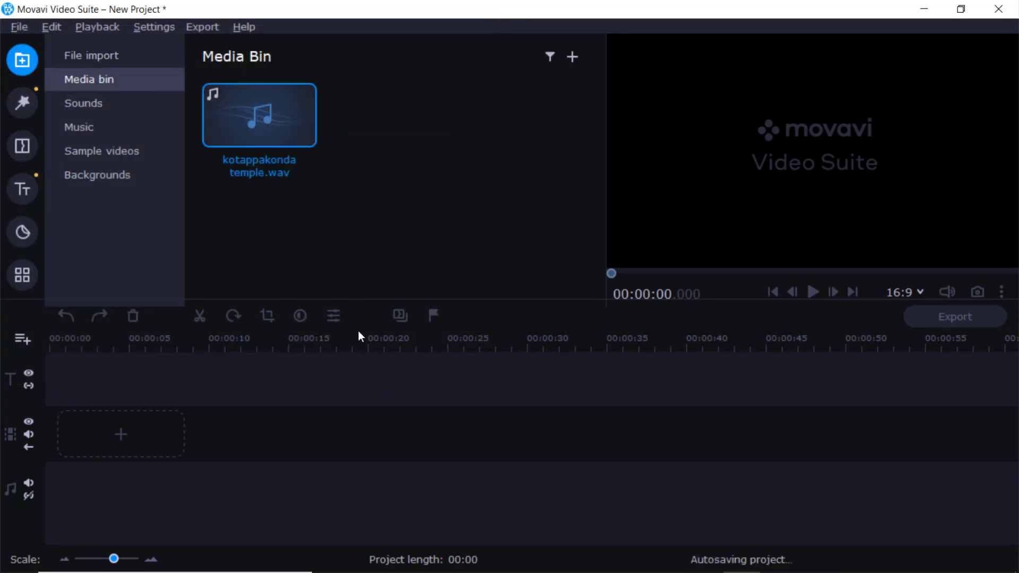
pyautogui.rightClick(252, 101)
pyautogui.click(286, 117)
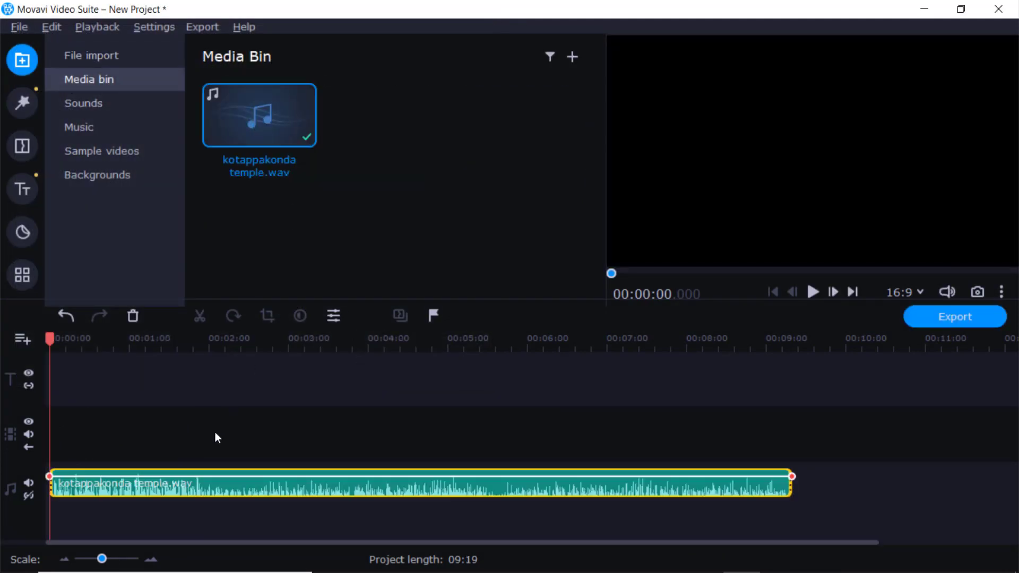
# Step: Raise the volume of the audio clip on the timeline to 211% in its clip properties
pyautogui.doubleClick(187, 486)
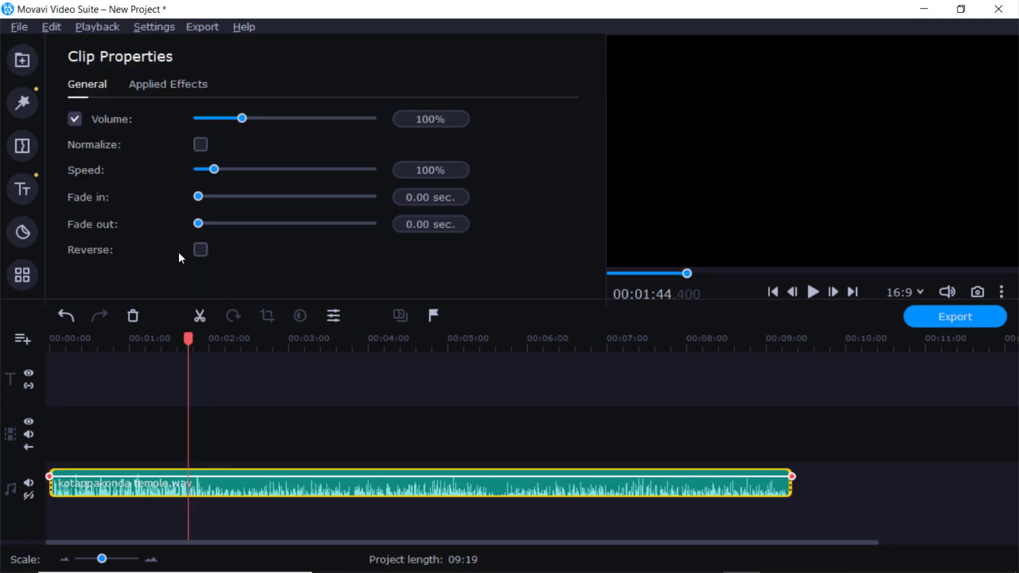
pyautogui.moveTo(245, 119); pyautogui.dragTo(289, 118)
pyautogui.click(174, 88)
pyautogui.click(79, 87)
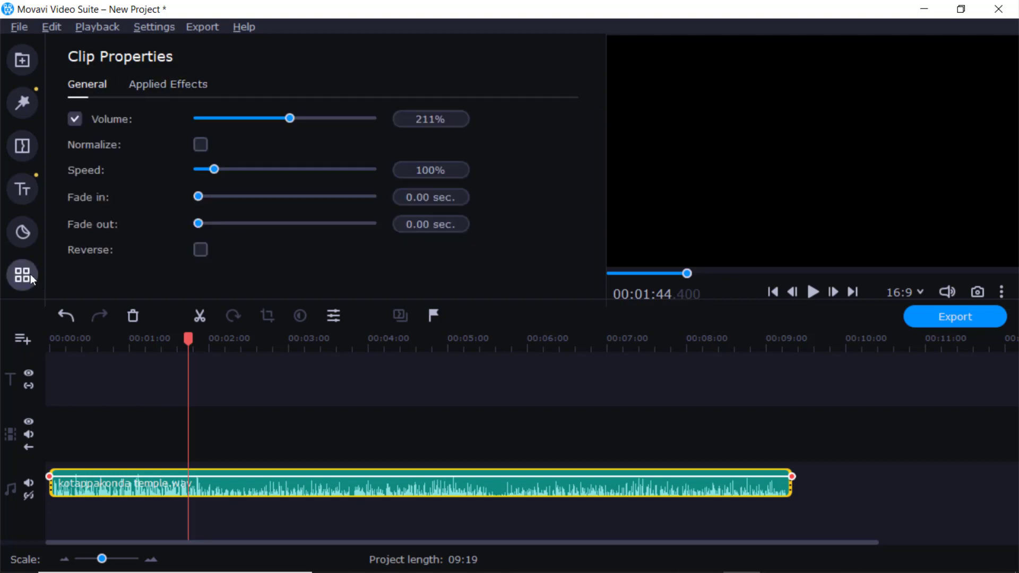
# Step: Apply noise removal to the audio clip with noise suppression at 84%
pyautogui.click(30, 273)
pyautogui.scroll(-1, 116, 242)
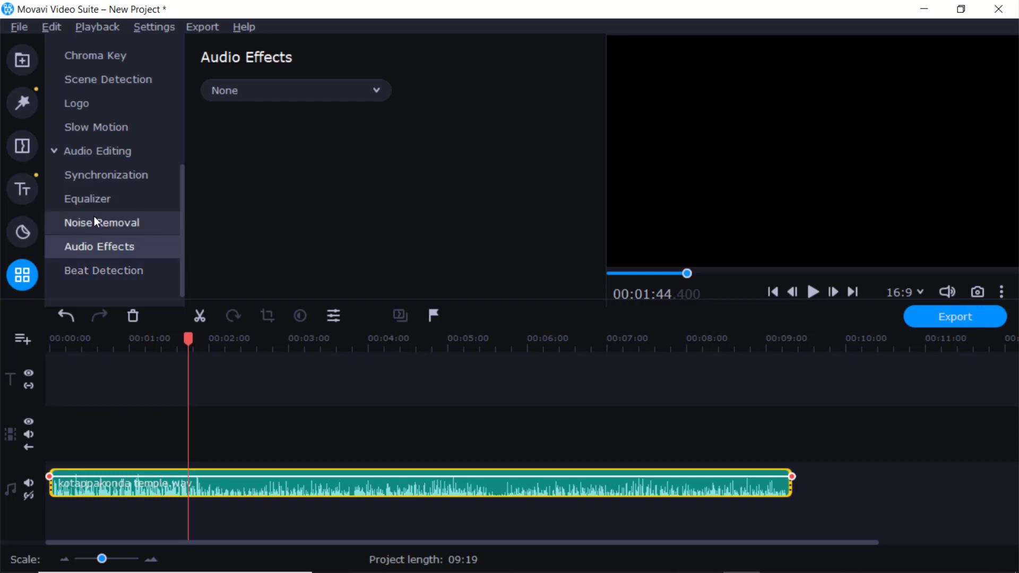
pyautogui.click(838, 471)
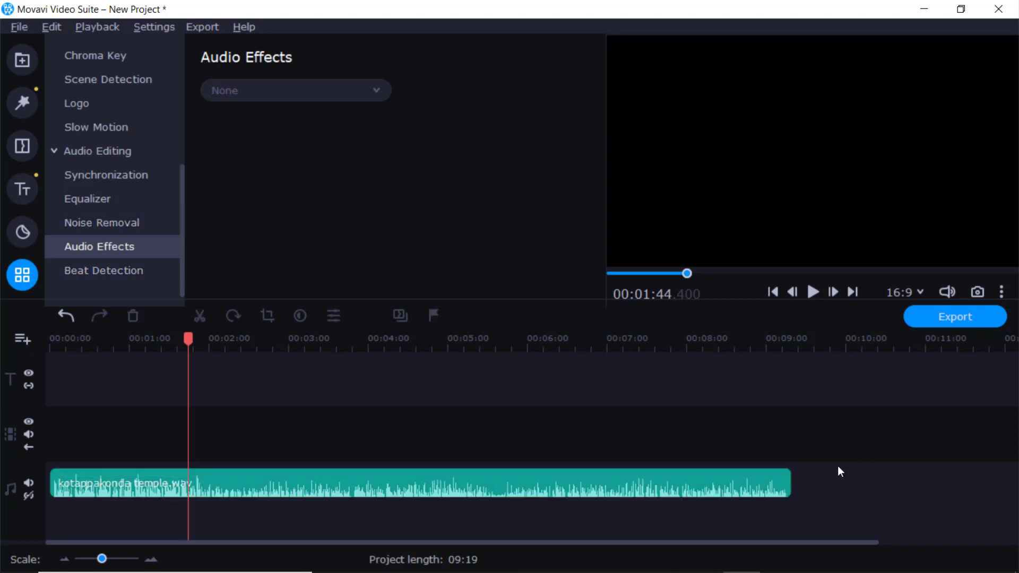
pyautogui.click(709, 475)
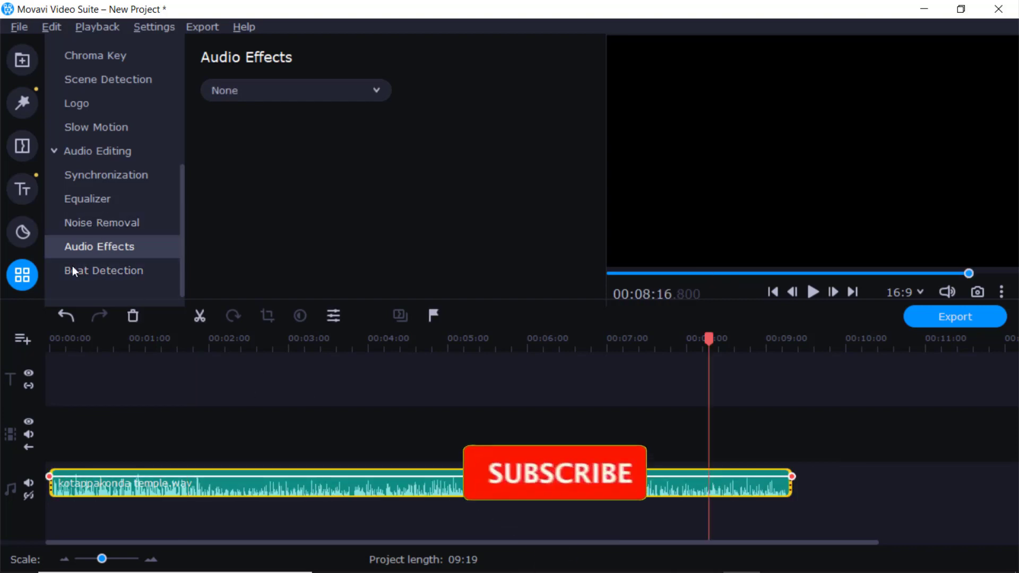
pyautogui.click(98, 222)
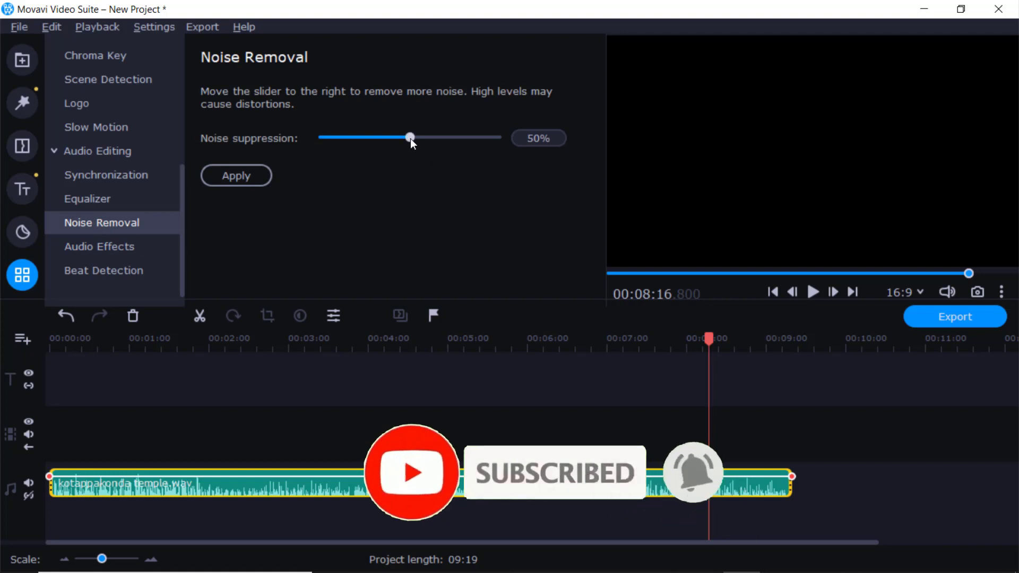
pyautogui.moveTo(413, 136); pyautogui.dragTo(472, 136)
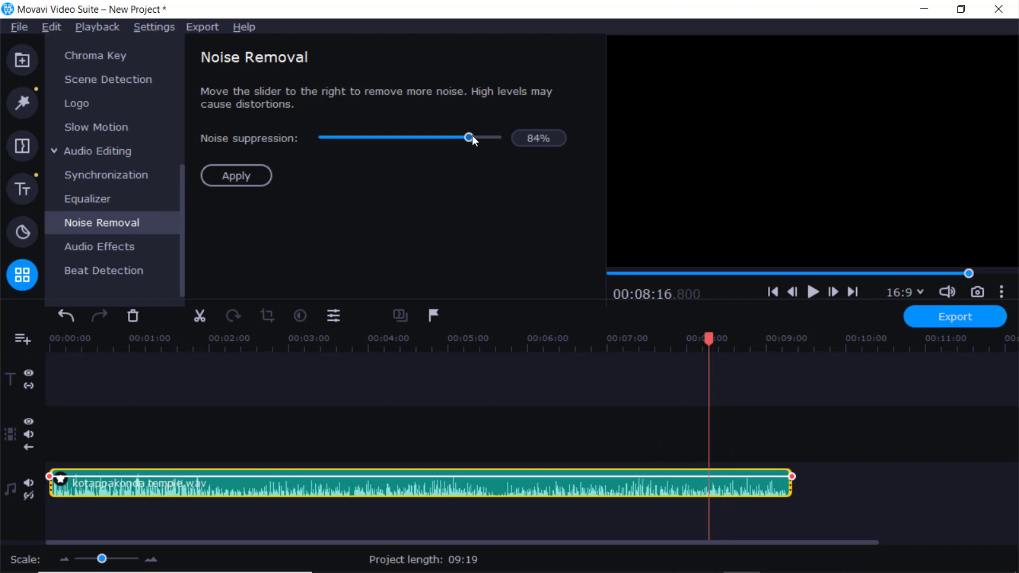
pyautogui.click(238, 173)
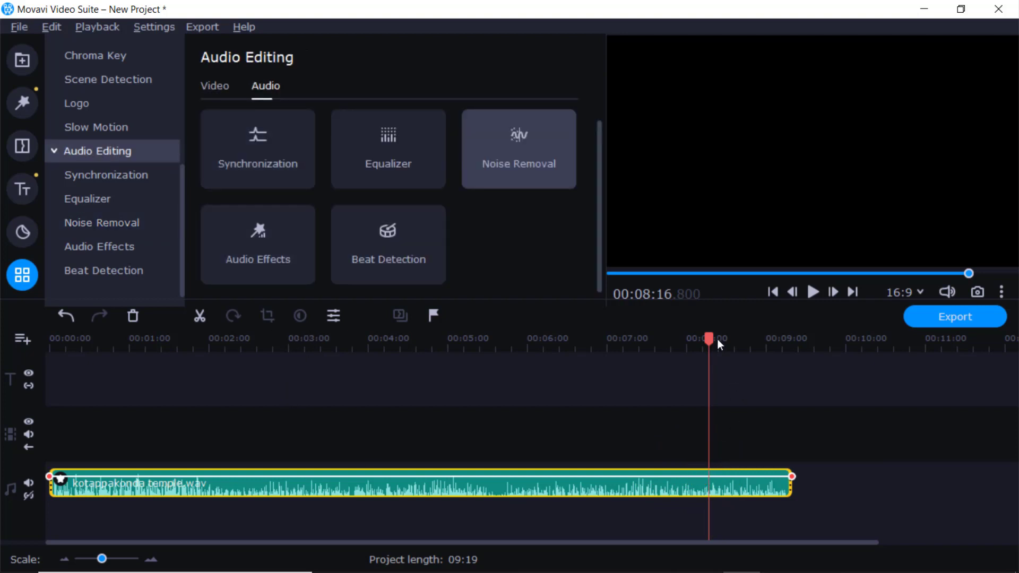
pyautogui.click(502, 131)
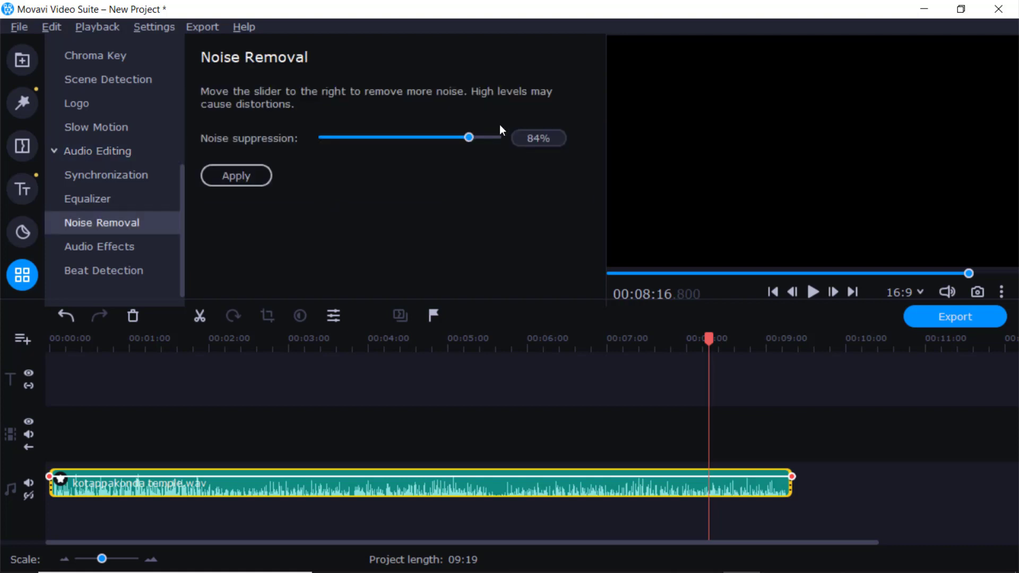
pyautogui.click(234, 175)
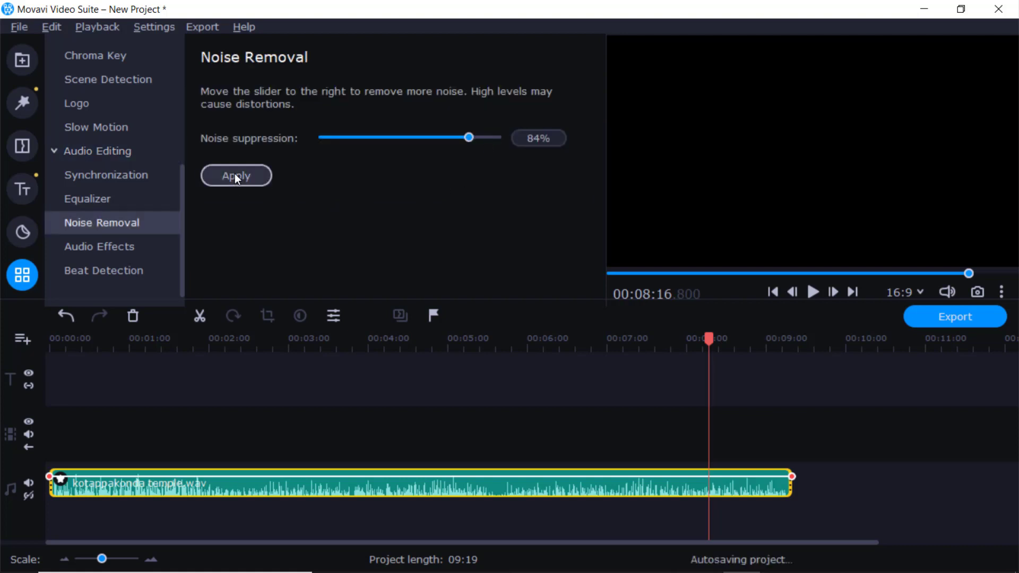
pyautogui.click(516, 136)
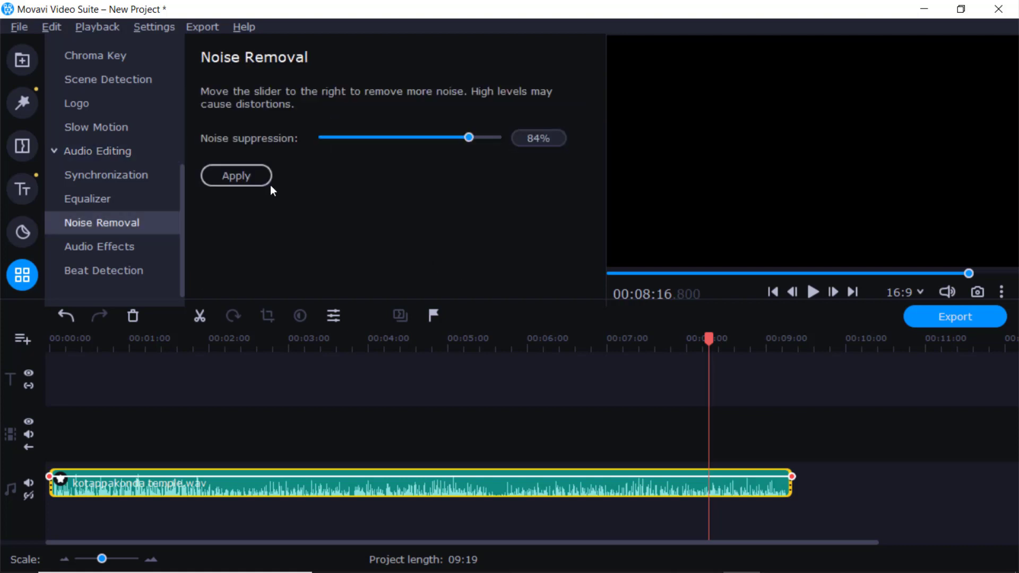
pyautogui.click(244, 175)
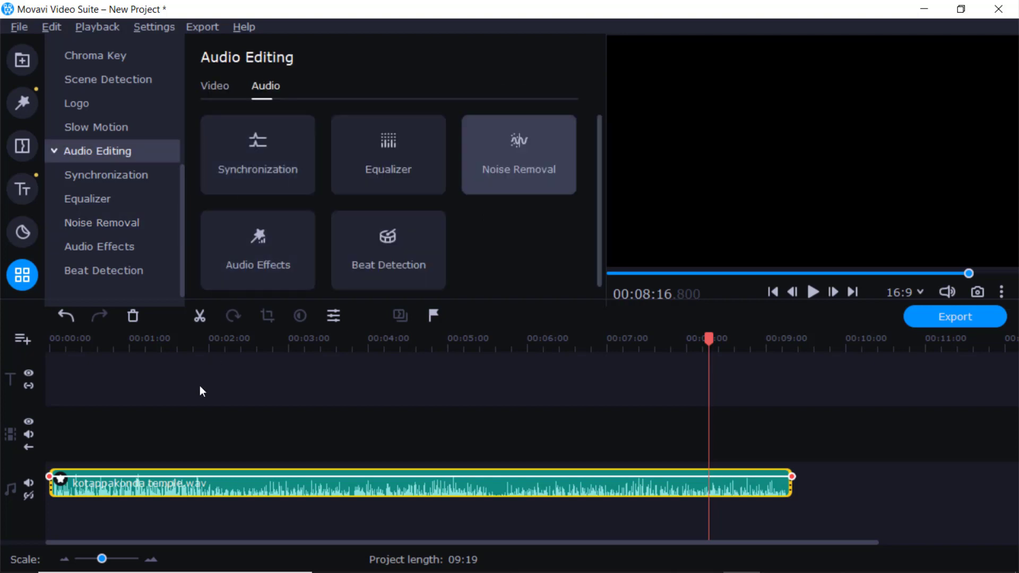
# Step: Review the effects applied to the audio clip and look at the requirements of the Synchronization tool
pyautogui.click(60, 479)
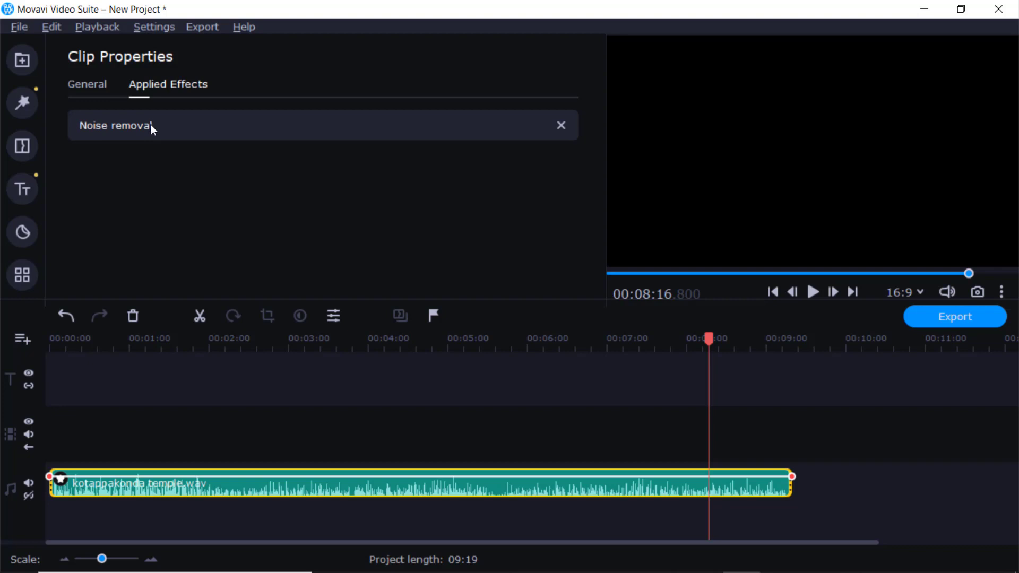
pyautogui.click(78, 84)
pyautogui.click(22, 274)
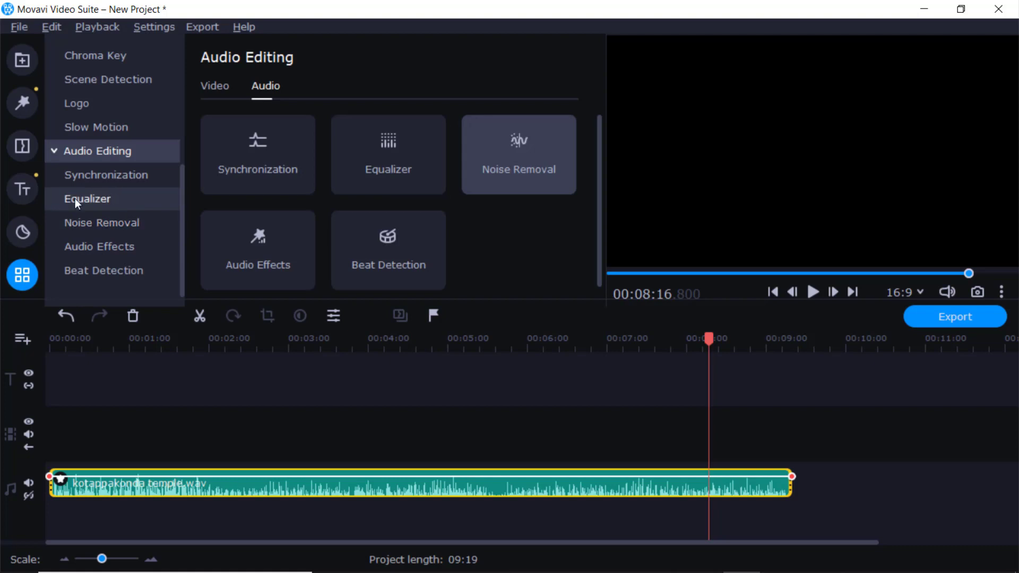
pyautogui.click(92, 175)
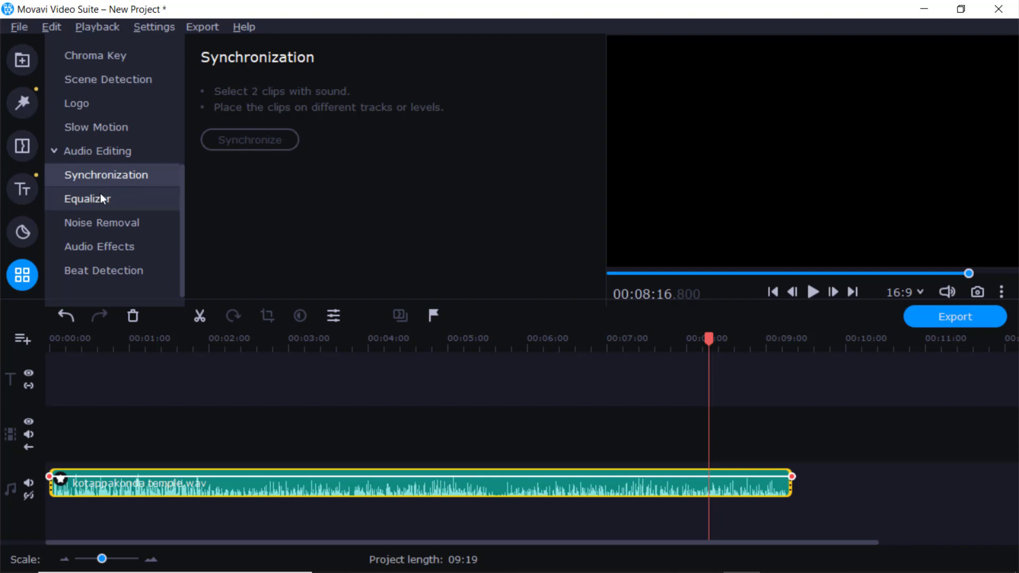
# Step: Apply the Small speakers equalizer preset to the audio clip
pyautogui.click(84, 199)
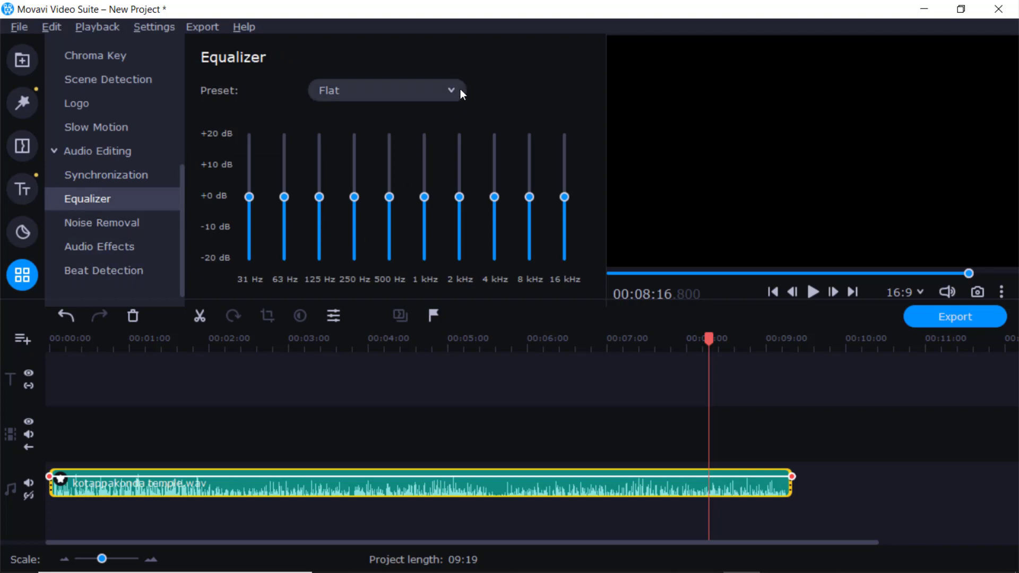
pyautogui.click(446, 91)
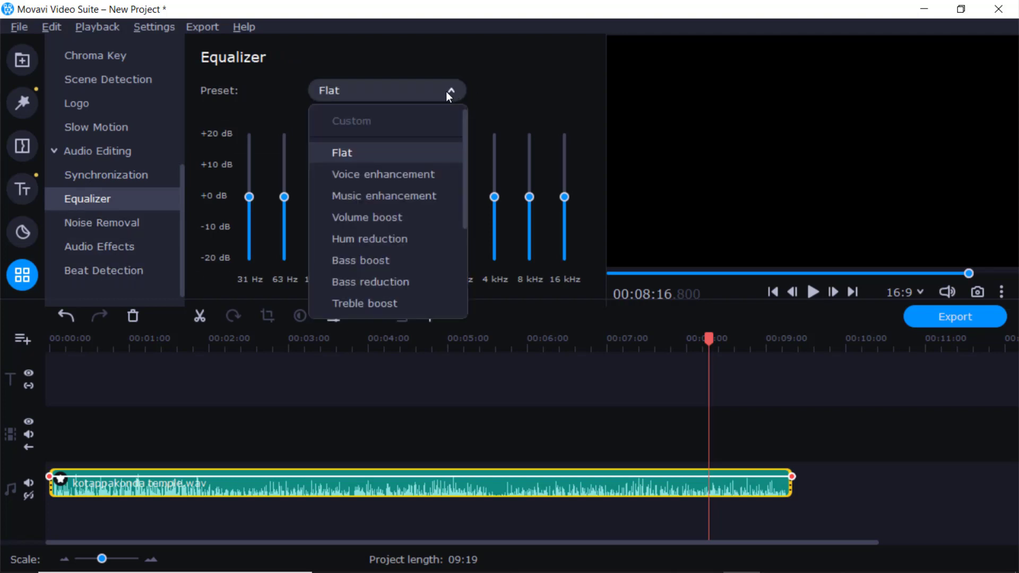
pyautogui.scroll(-3, 405, 195)
pyautogui.scroll(-2, 406, 201)
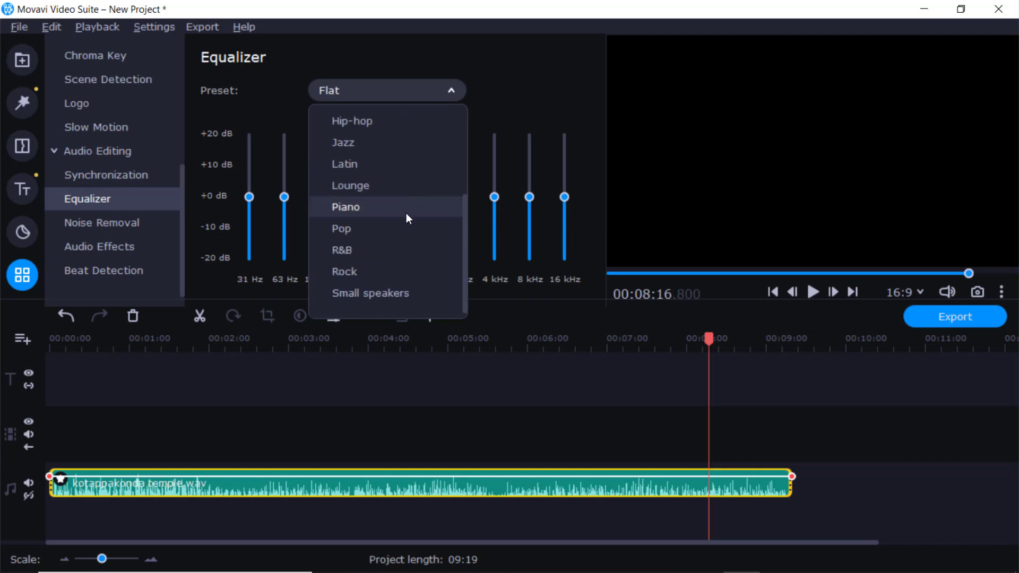
pyautogui.click(356, 292)
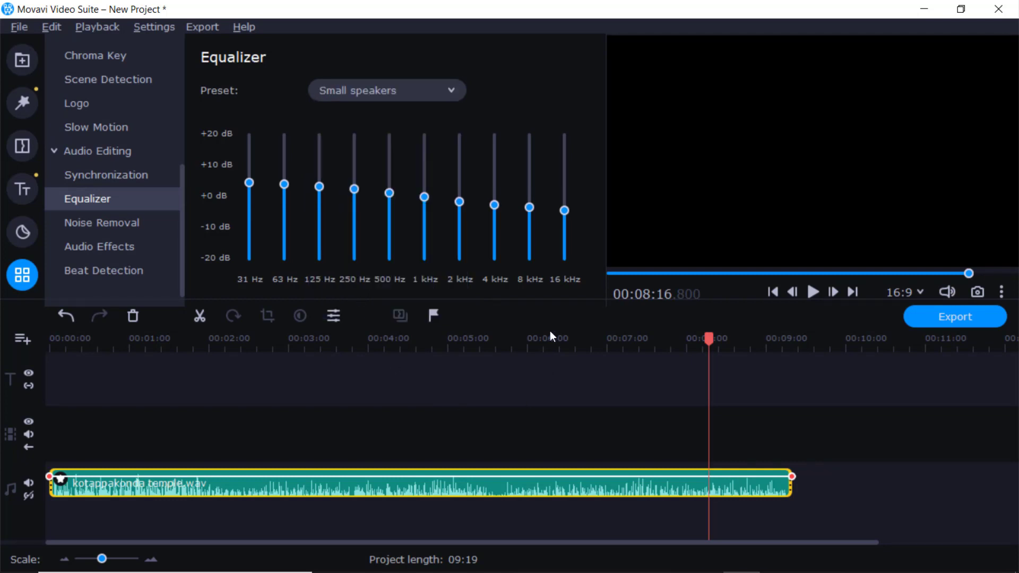
# Step: Play the first few seconds of the clip from the start of the timeline to hear the equalized sound
pyautogui.click(703, 340)
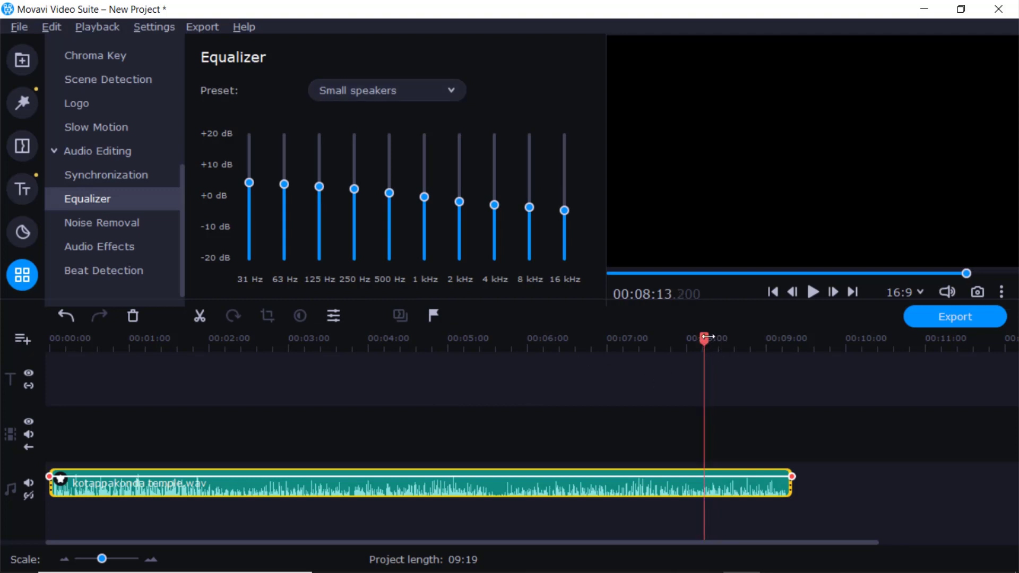
pyautogui.moveTo(705, 338); pyautogui.dragTo(49, 377)
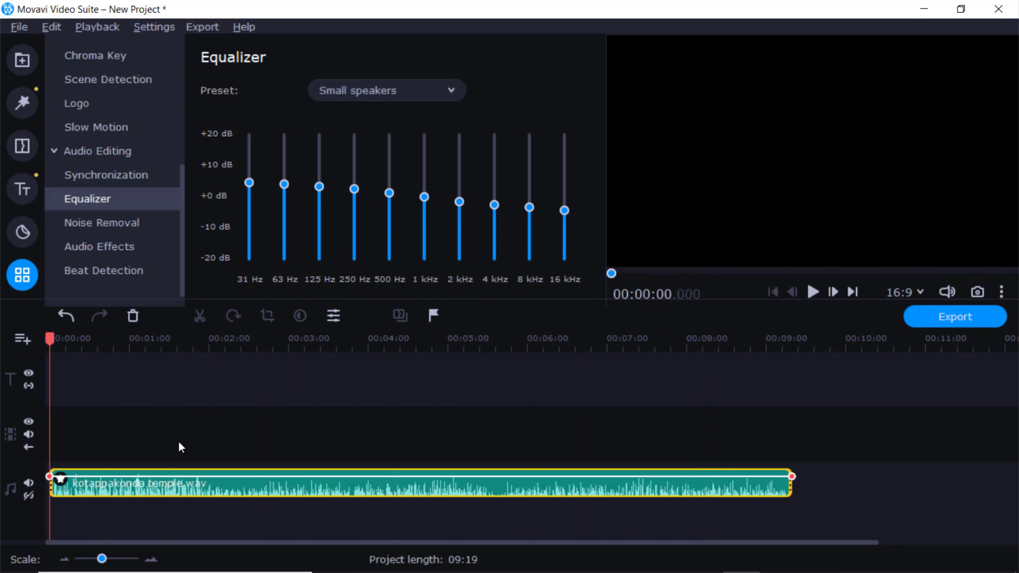
pyautogui.press('space')
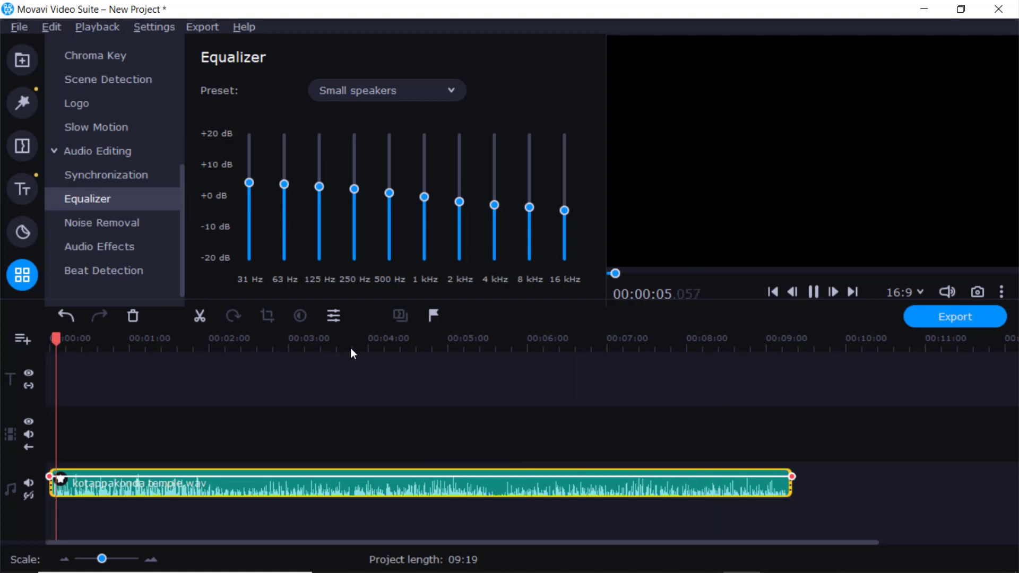
pyautogui.press('space')
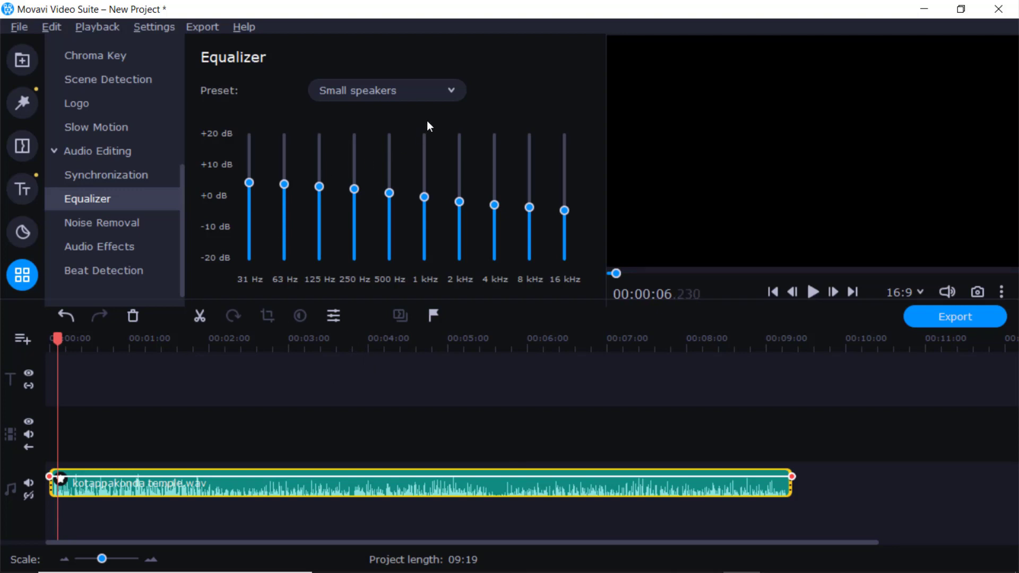
# Step: Try the Pop equalizer preset and set the clip's final preset to Piano
pyautogui.click(451, 90)
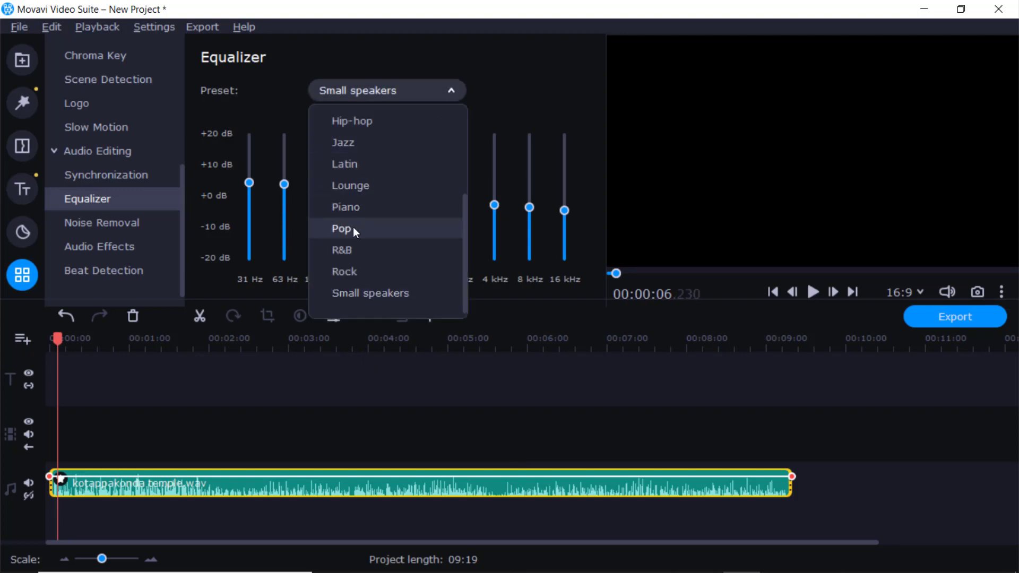
pyautogui.click(353, 229)
pyautogui.click(452, 88)
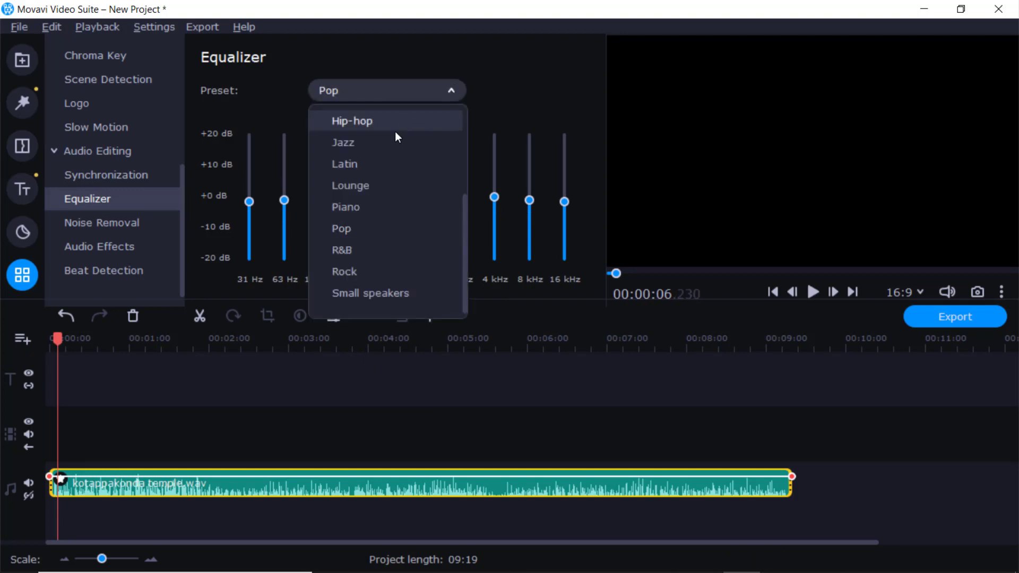
pyautogui.click(364, 210)
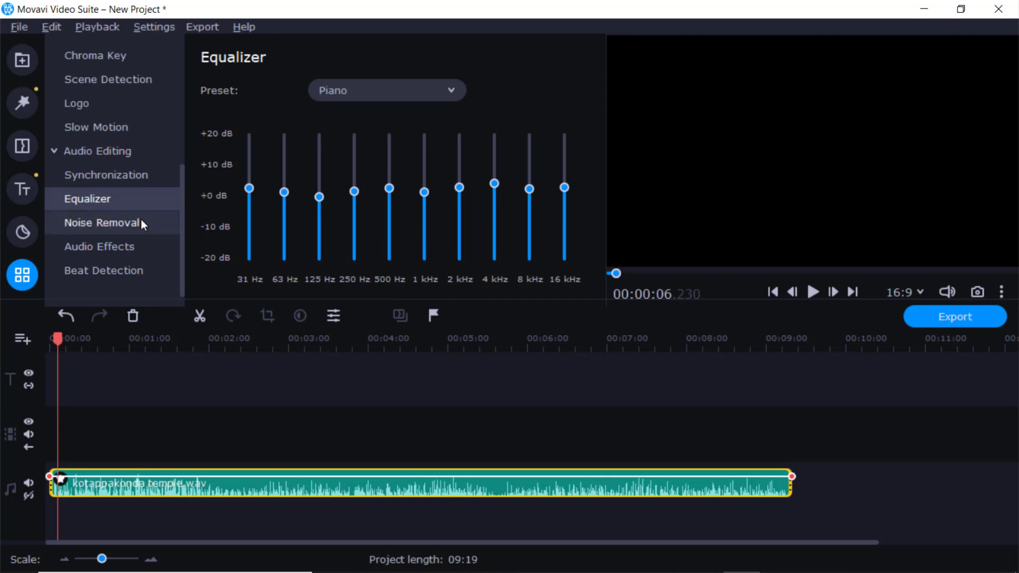
# Step: Try the Echo audio effect on the clip and play a few seconds to hear it
pyautogui.click(95, 249)
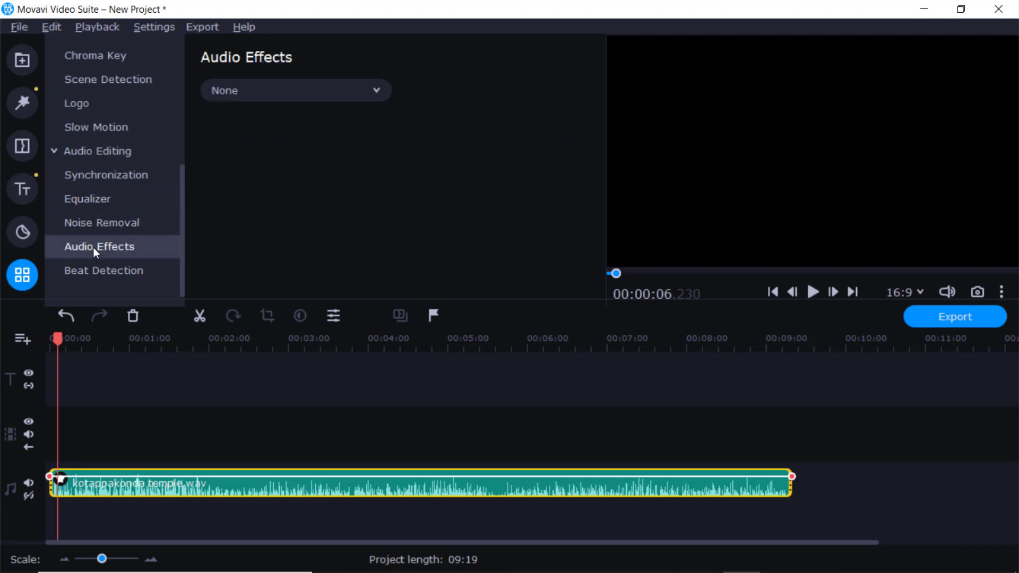
pyautogui.click(377, 89)
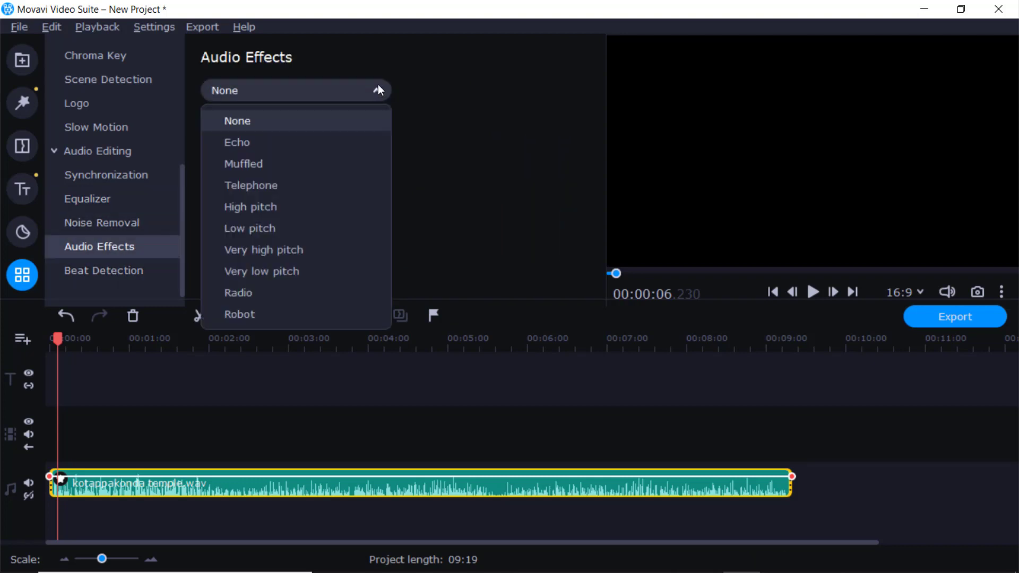
pyautogui.click(254, 142)
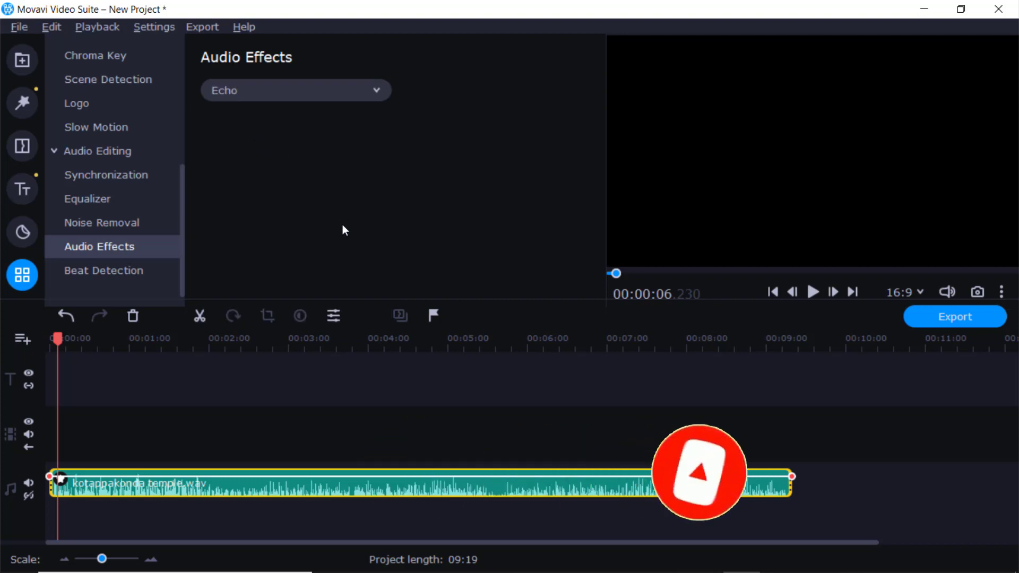
pyautogui.press('space')
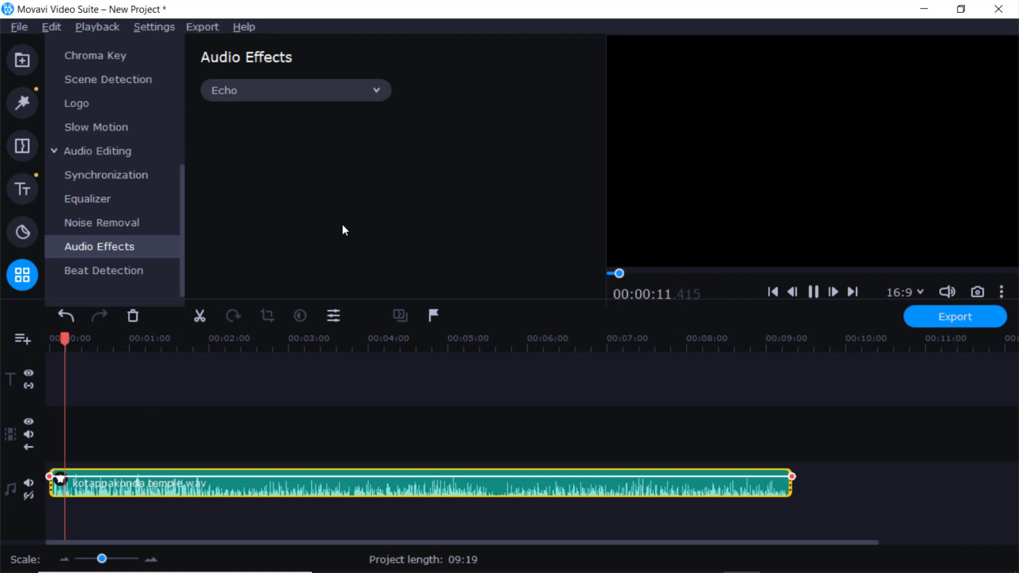
pyautogui.press('space')
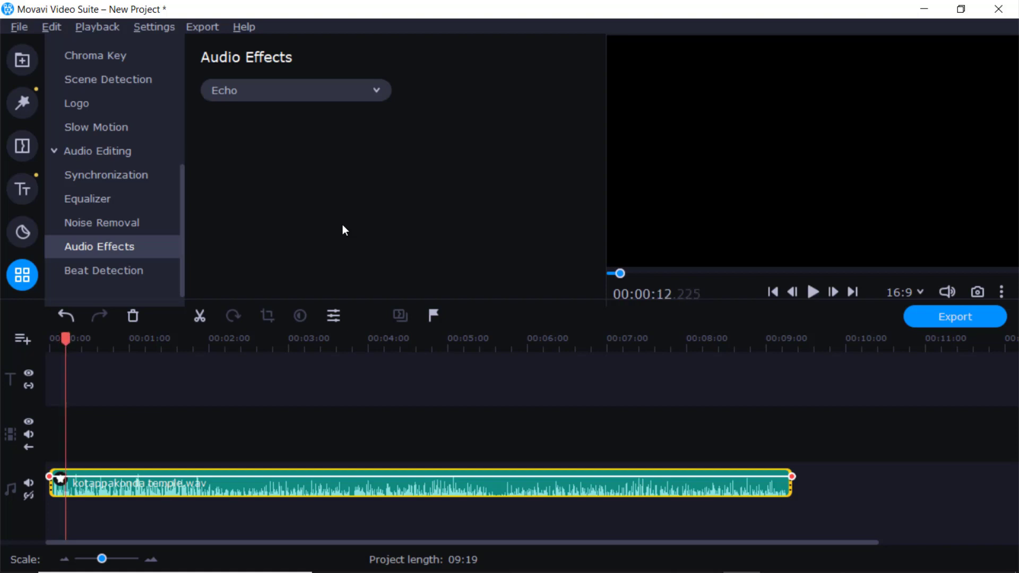
# Step: Try the High pitch audio effect on the clip and play a short passage
pyautogui.click(374, 90)
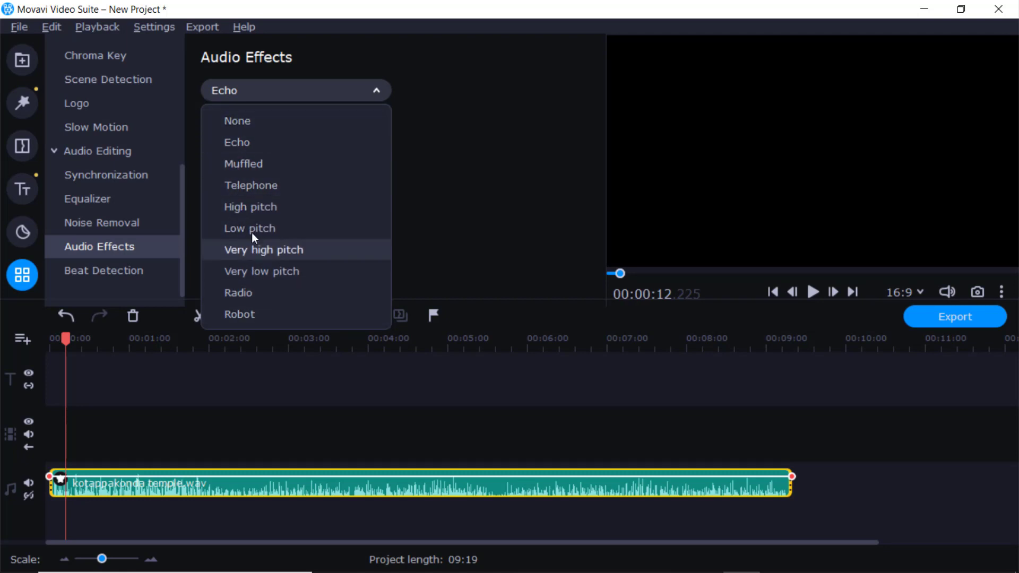
pyautogui.click(252, 203)
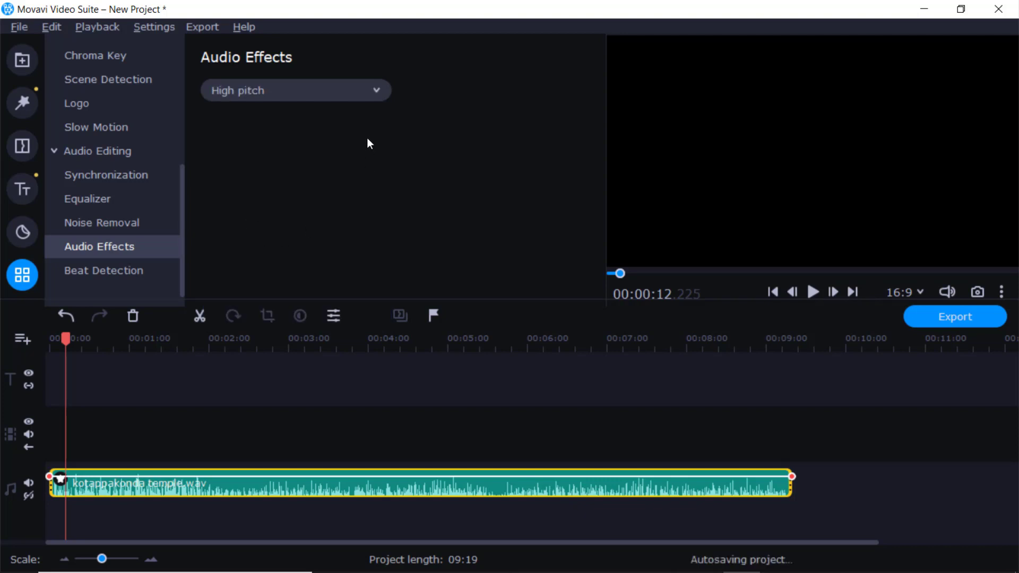
pyautogui.press('space')
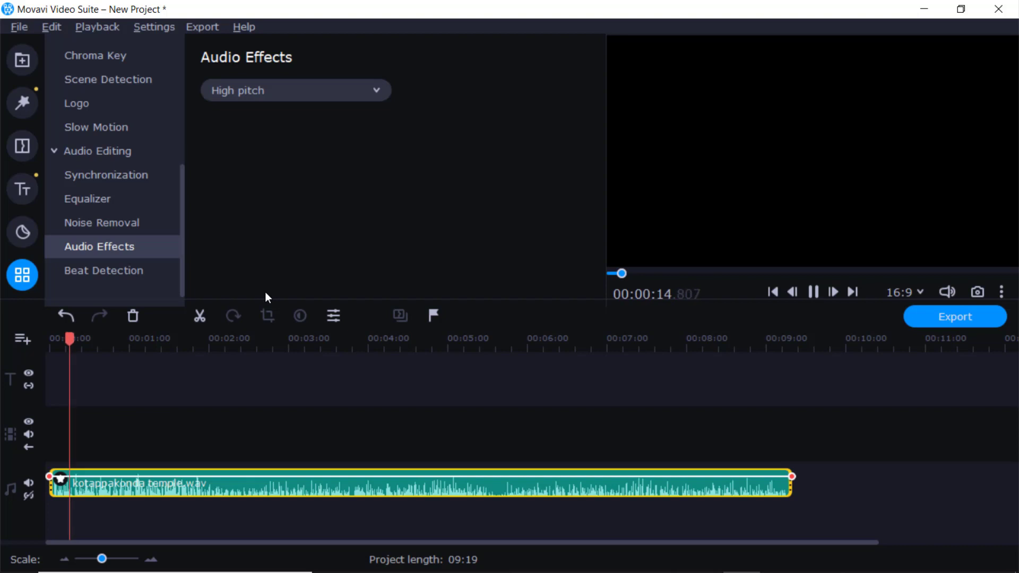
pyautogui.press('space')
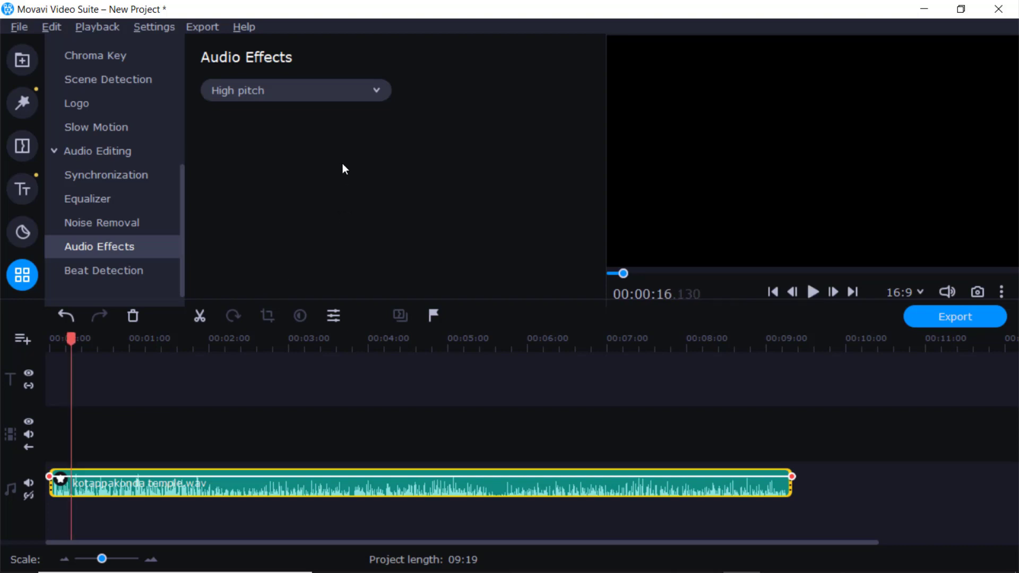
# Step: Try the Very high pitch effect with playback, and compare it by playing the clip with the audio effect set to None
pyautogui.click(373, 89)
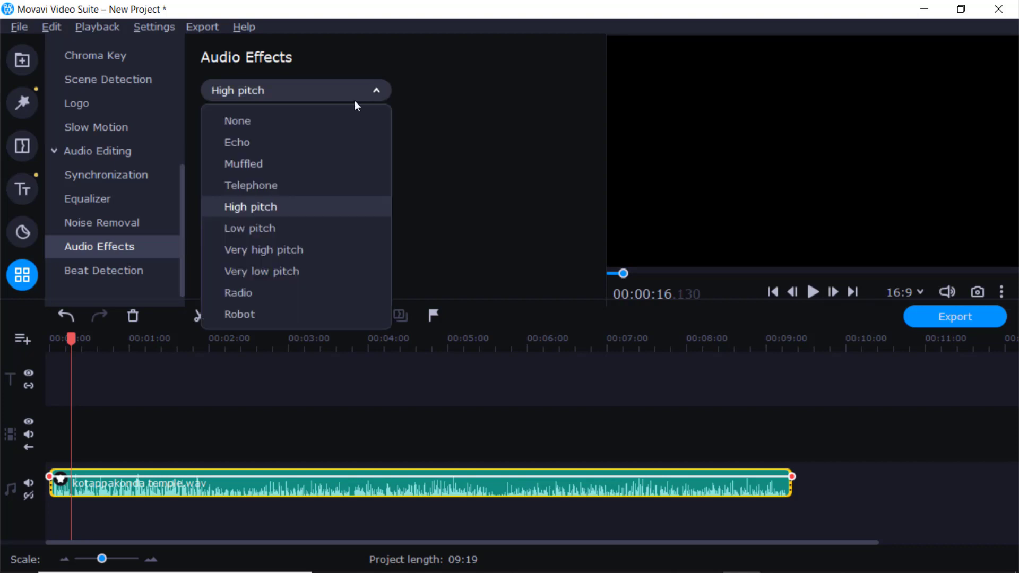
pyautogui.click(292, 250)
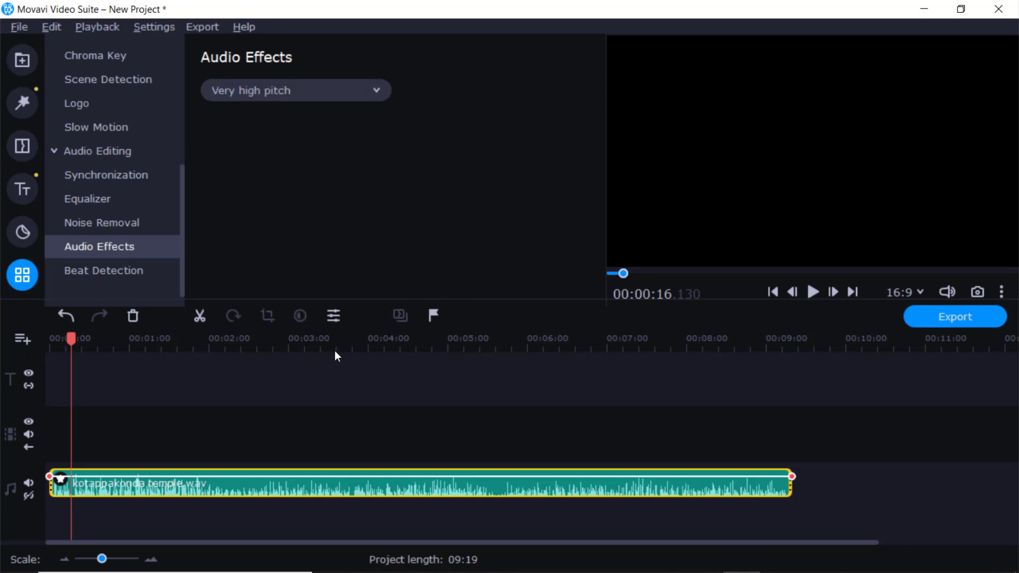
pyautogui.press('space')
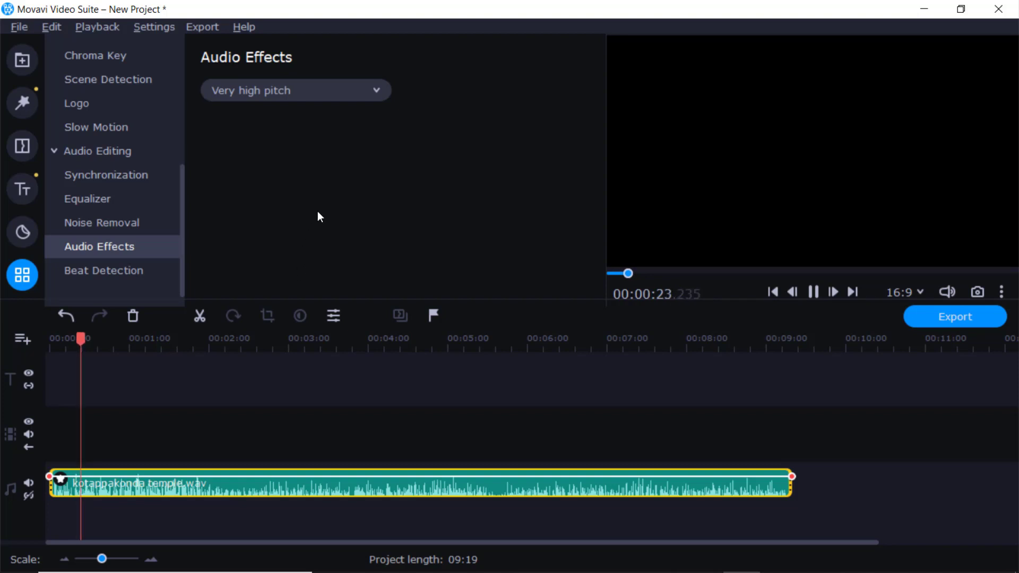
pyautogui.press('space')
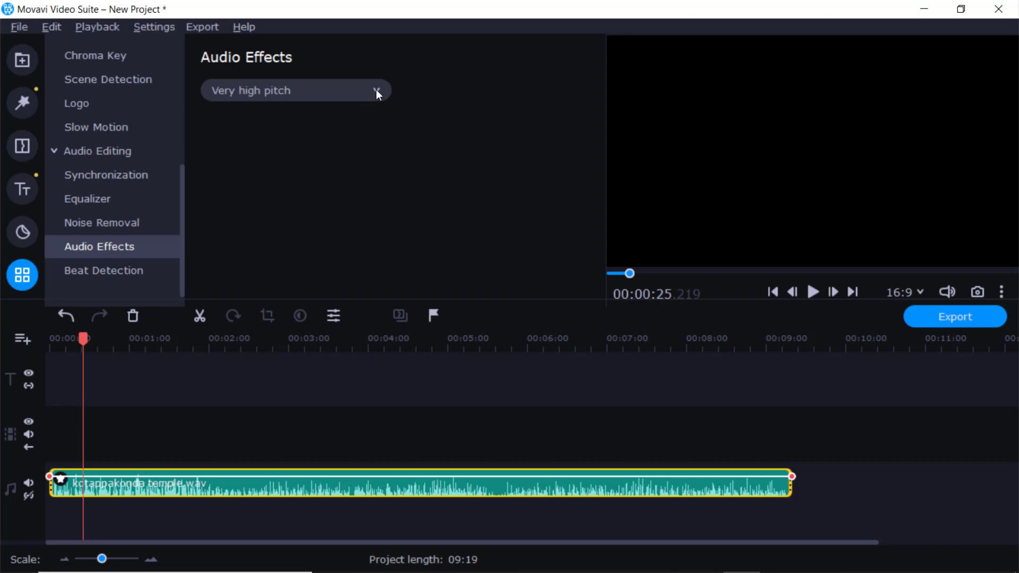
pyautogui.click(271, 121)
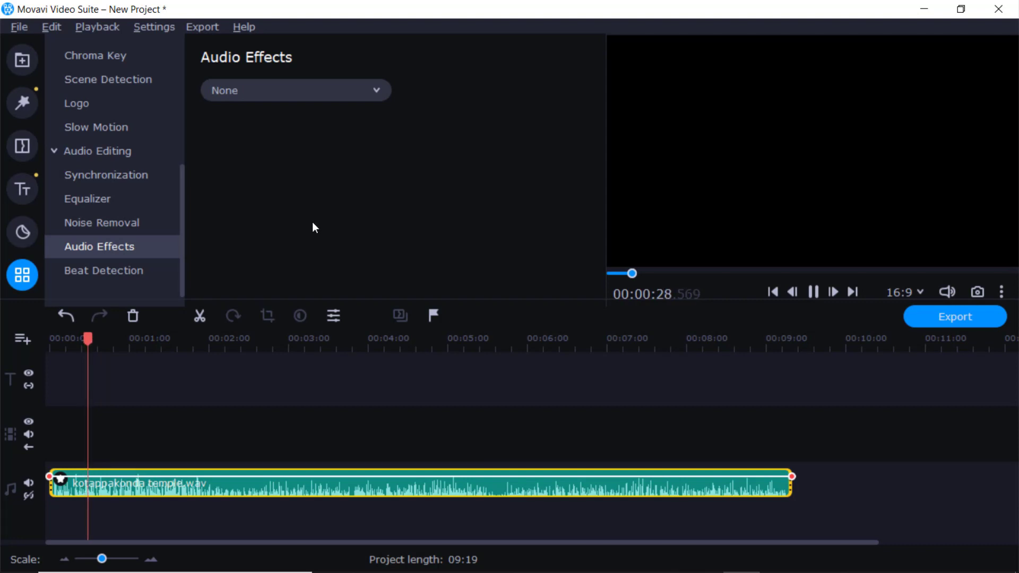
pyautogui.press('space')
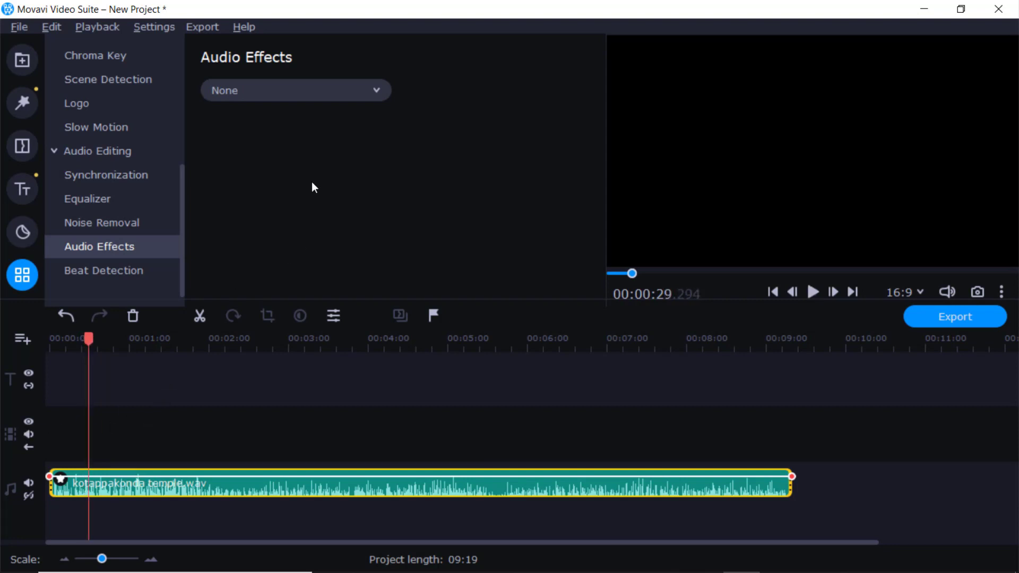
# Step: Try the Robot audio effect on the clip and play a couple of seconds to hear the voice change
pyautogui.click(375, 91)
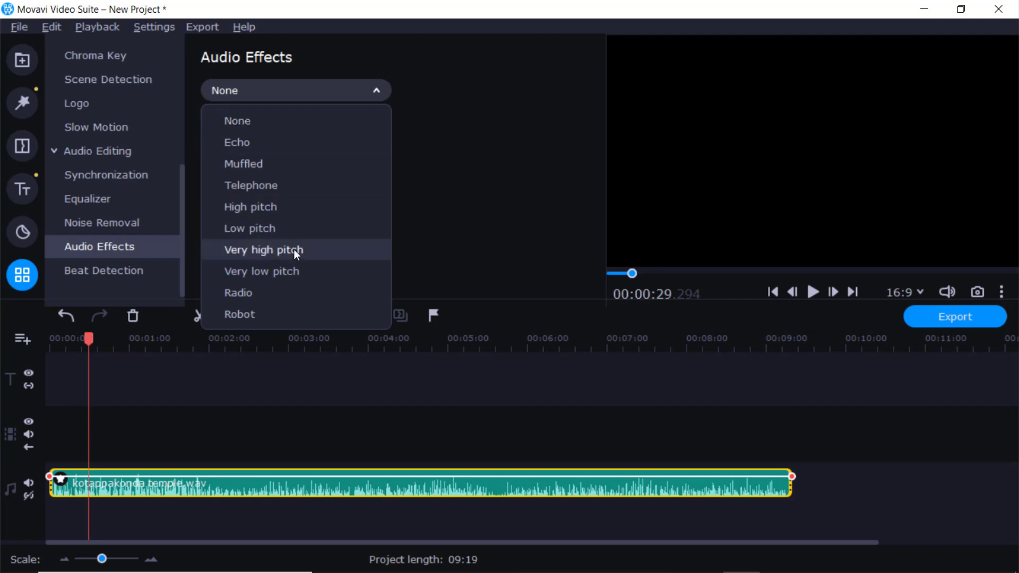
pyautogui.click(239, 314)
pyautogui.press('space')
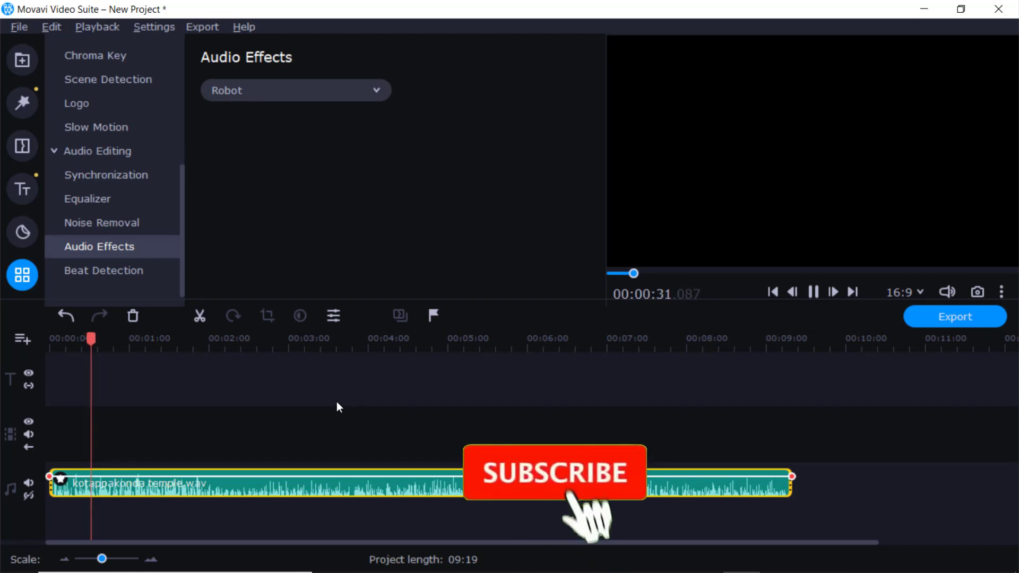
pyautogui.press('space')
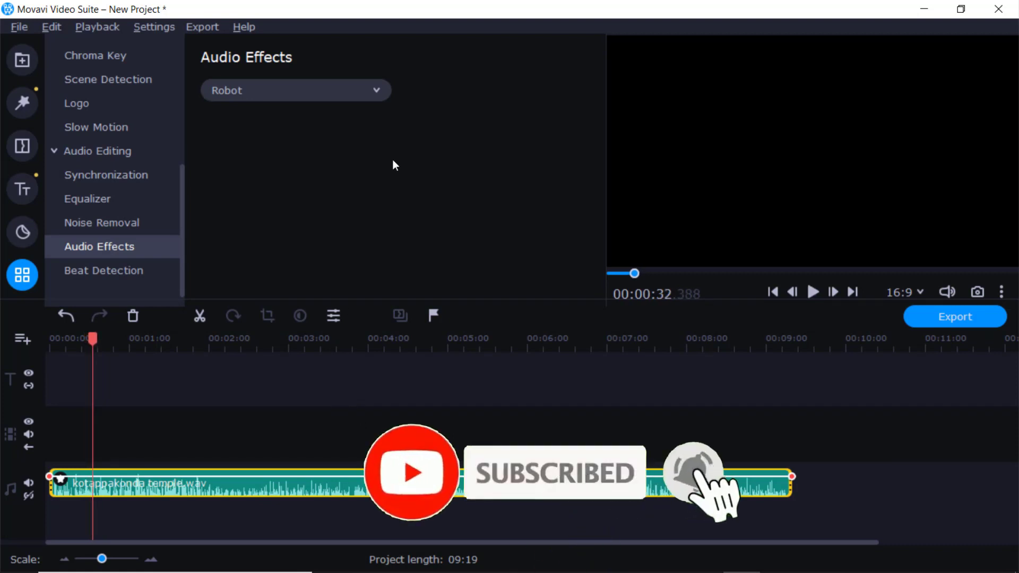
# Step: Replace the Robot effect with High pitch again and listen to several seconds of the clip
pyautogui.click(377, 91)
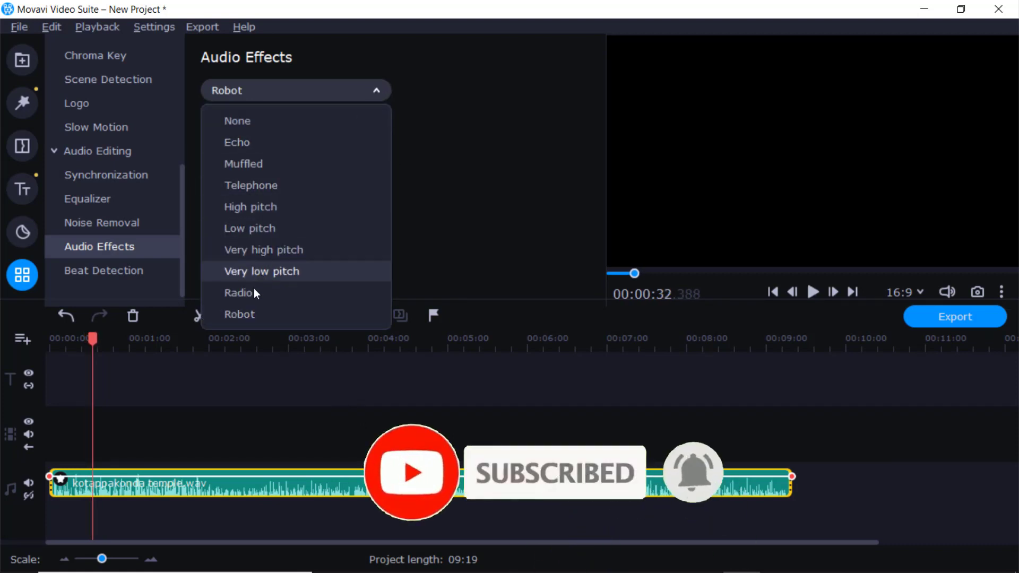
pyautogui.click(244, 206)
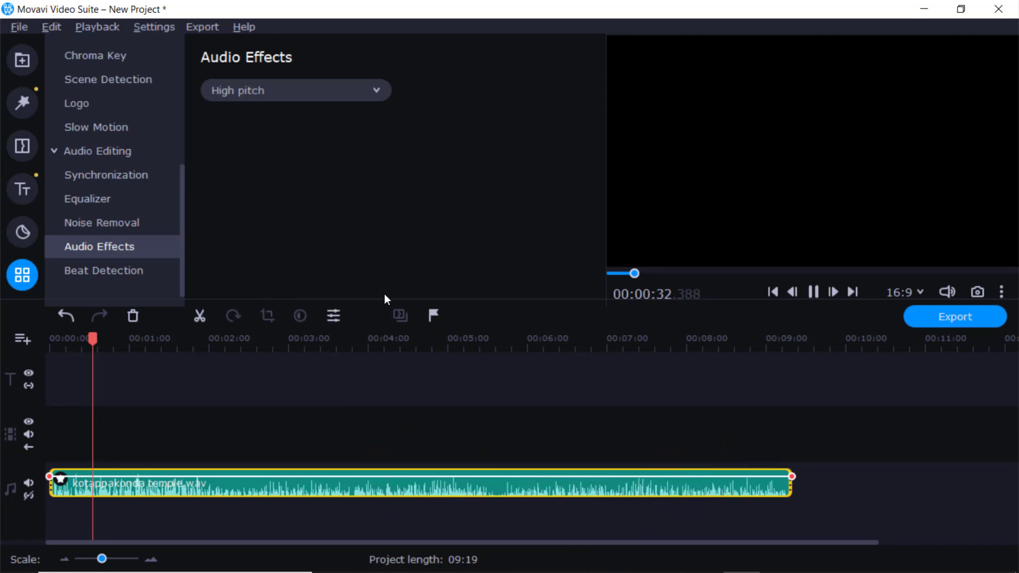
pyautogui.press('space')
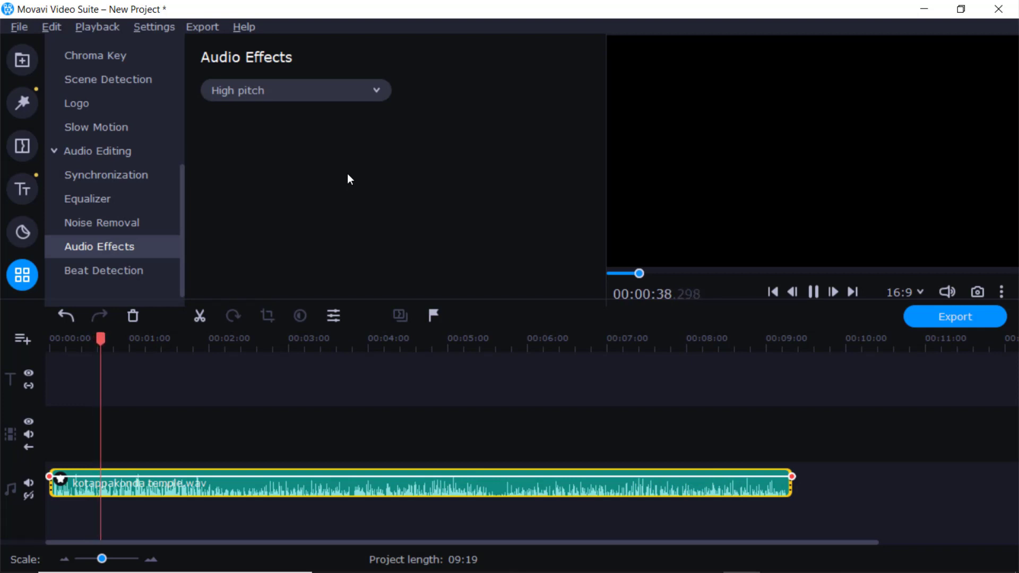
pyautogui.press('space')
# Step: Reset the clip's audio effect to None and collapse the Audio Editing group of tools
pyautogui.click(365, 93)
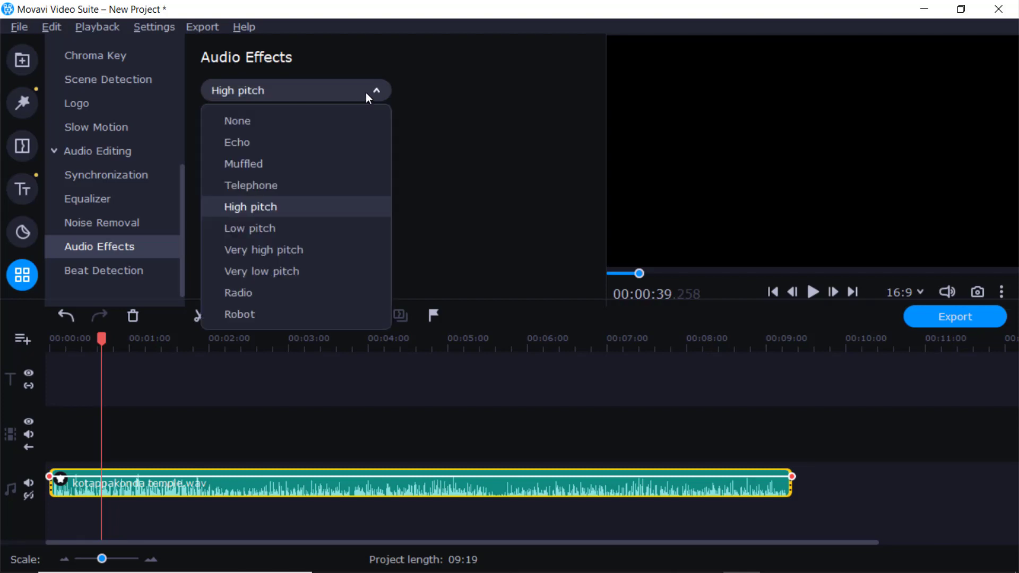
pyautogui.click(280, 120)
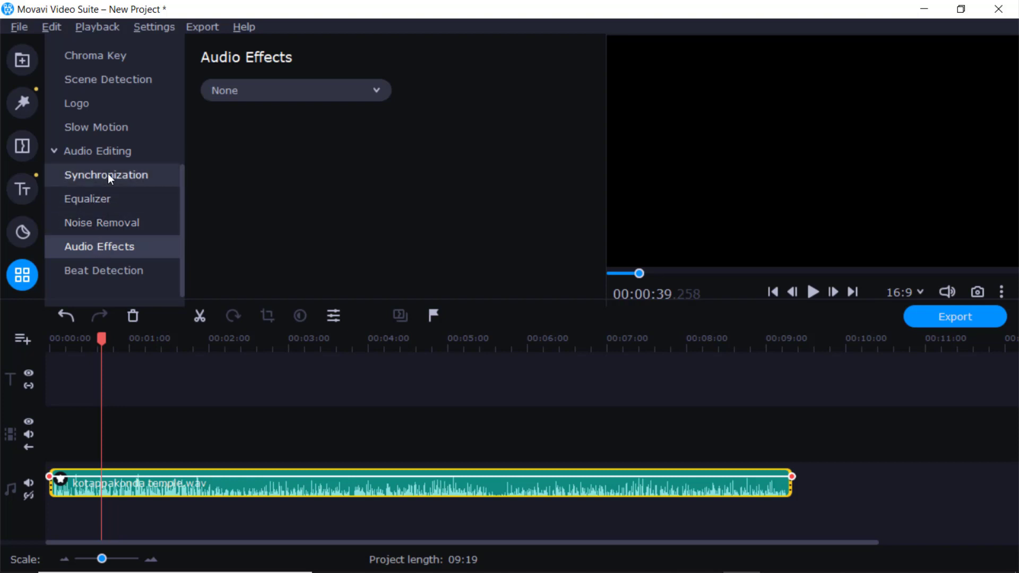
pyautogui.click(57, 150)
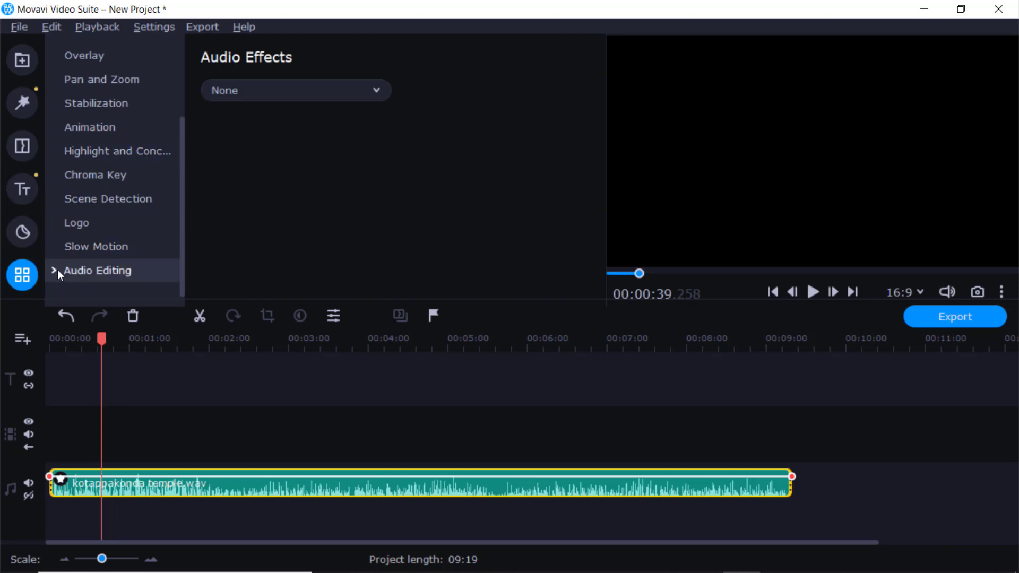